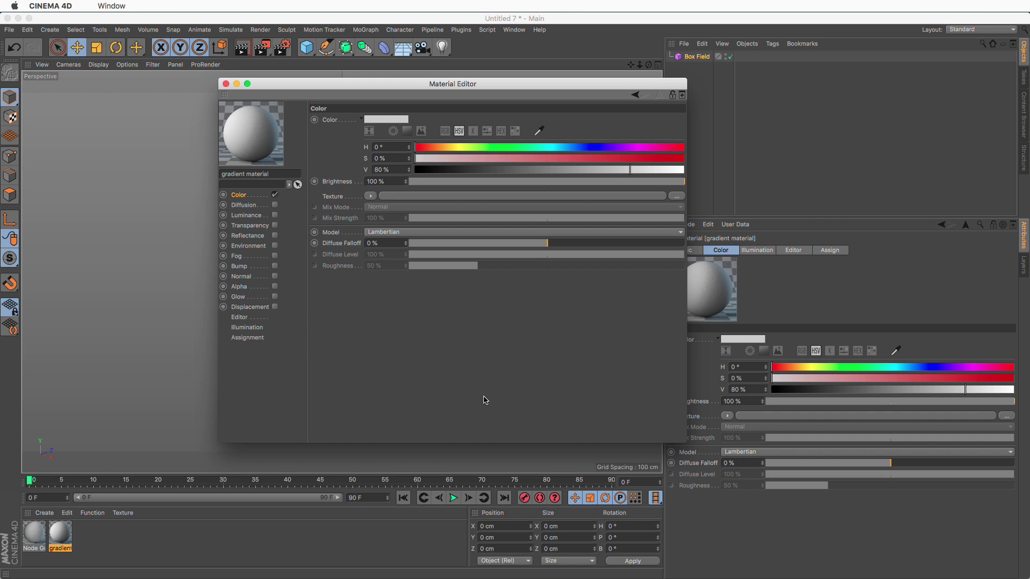
Load a Gradient shader as the colour texture and open its properties.
left_click(371, 196)
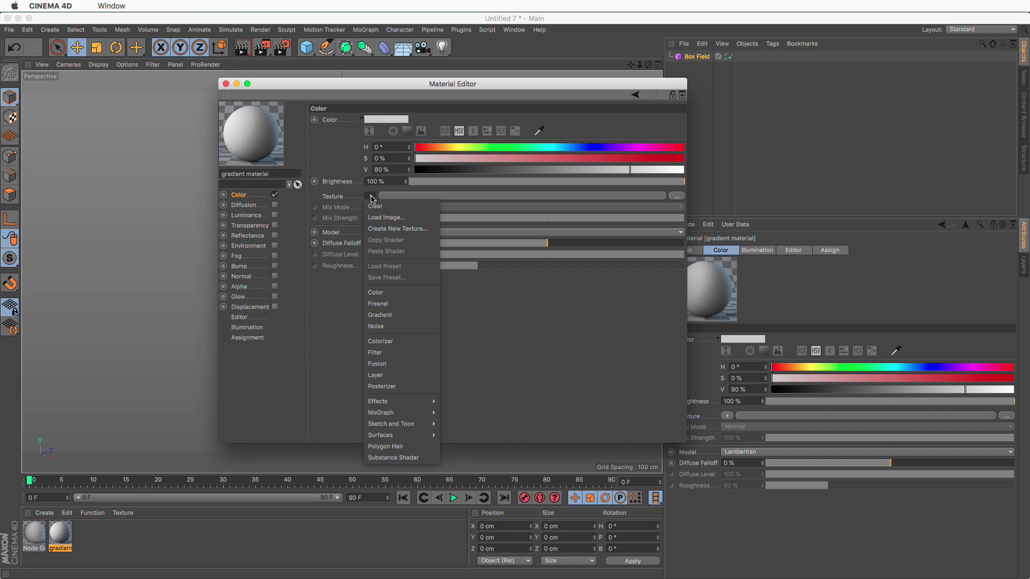
left_click(389, 317)
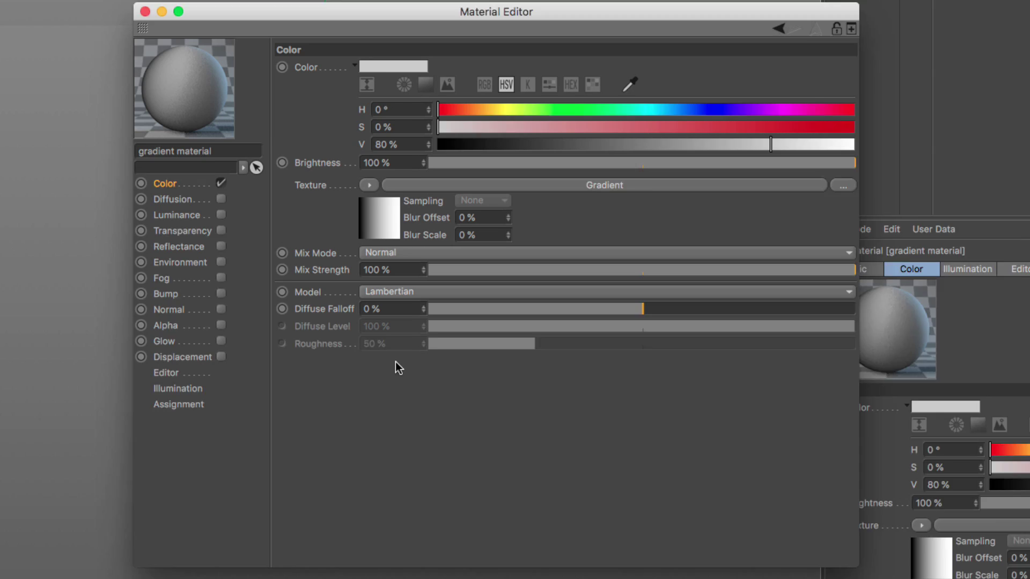
left_click(378, 217)
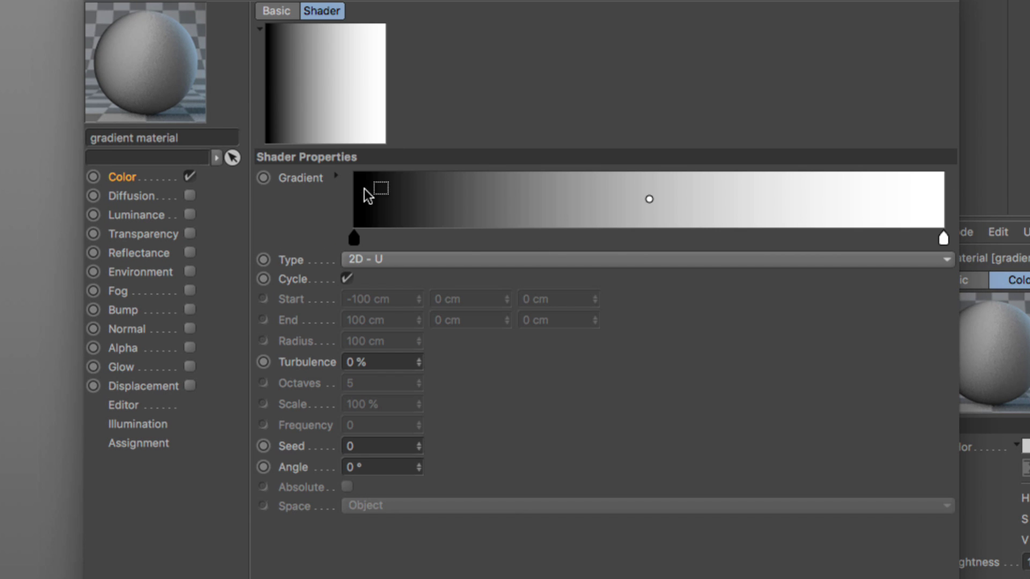
Try the gradient editor at Medium and Small sizes, then set it back to Large.
right_click(520, 189)
mouse_move(559, 308)
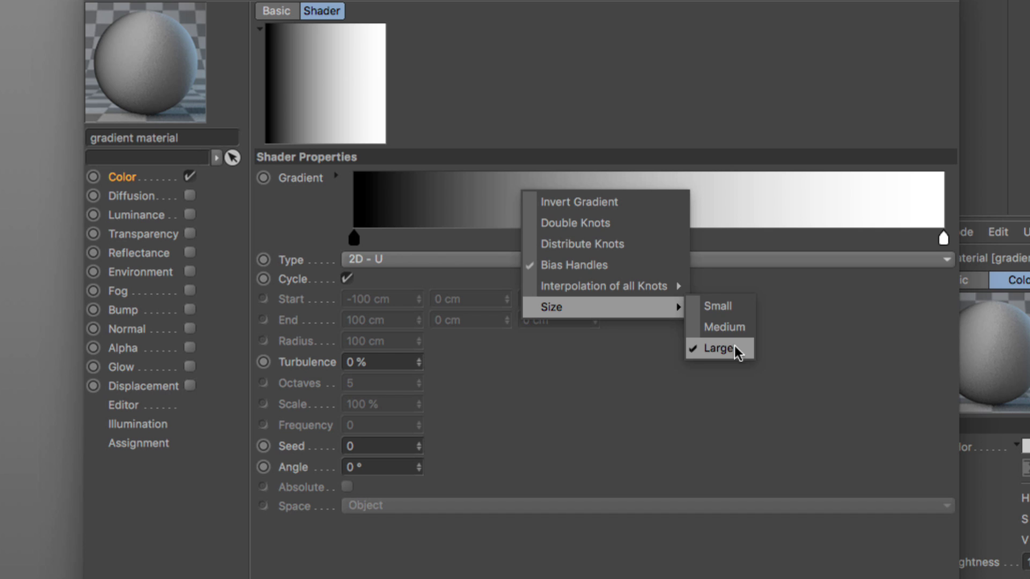
left_click(736, 332)
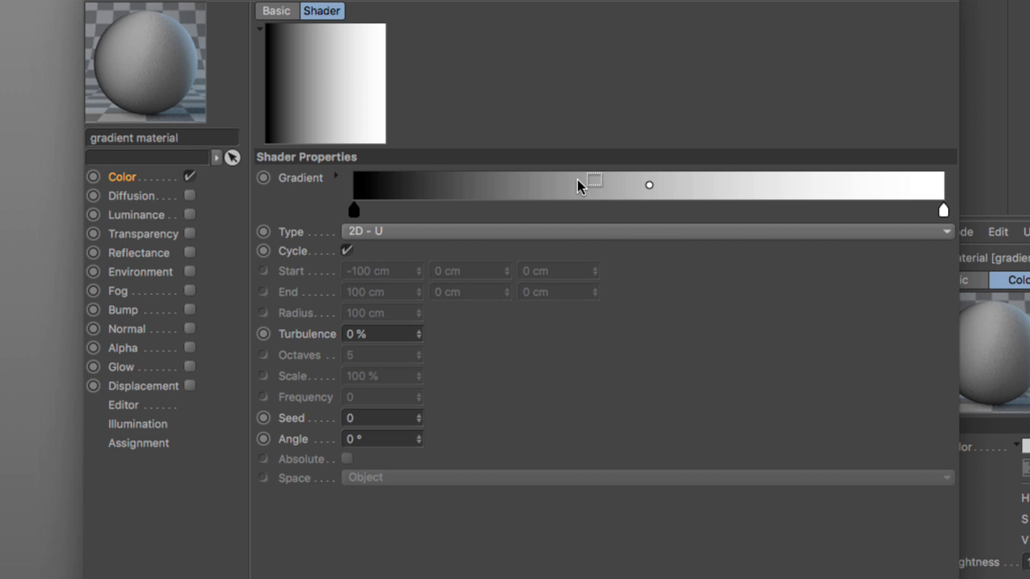
right_click(577, 179)
mouse_move(633, 301)
left_click(758, 298)
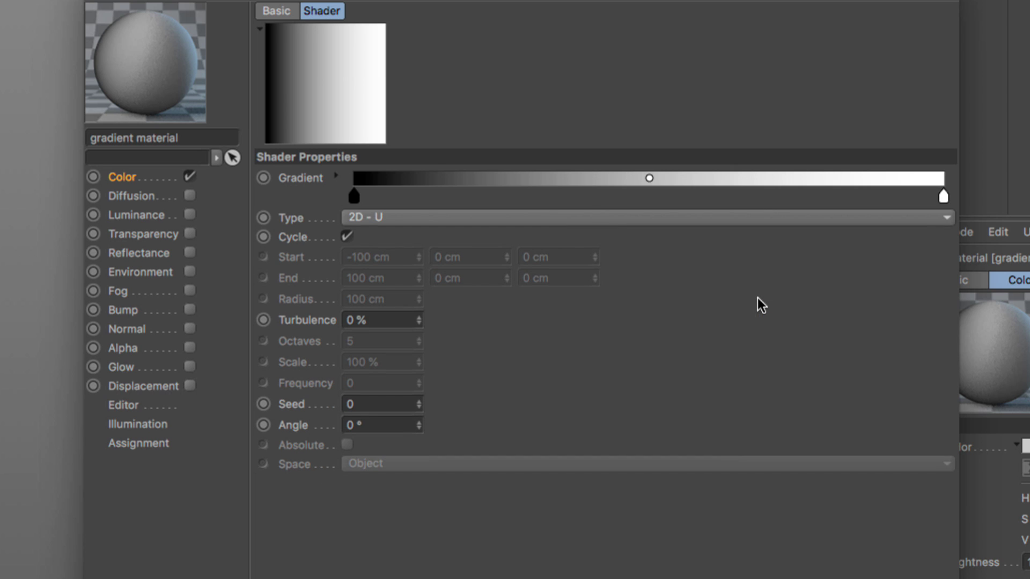
right_click(604, 181)
mouse_move(700, 298)
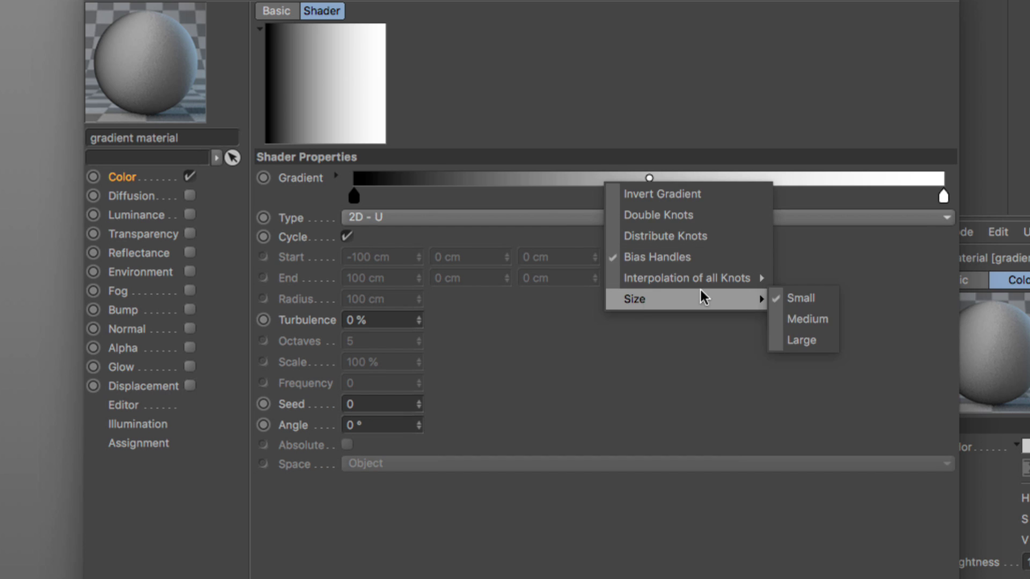
left_click(789, 339)
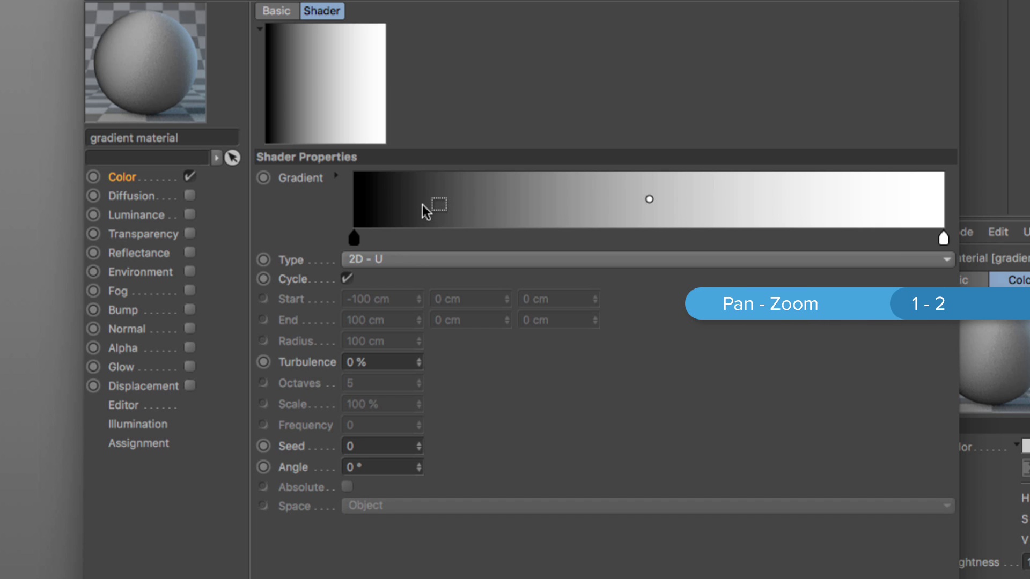
Zoom into the black-to-white gradient, add a knot left of centre, and frame all knots.
mouse_move(649, 199)
left_mouse_down()
mouse_move(910, 198)
mouse_move(432, 202)
mouse_move(798, 198)
mouse_move(501, 199)
mouse_move(662, 198)
mouse_move(605, 198)
mouse_move(624, 199)
mouse_move(608, 236)
left_mouse_up()
left_click(529, 237)
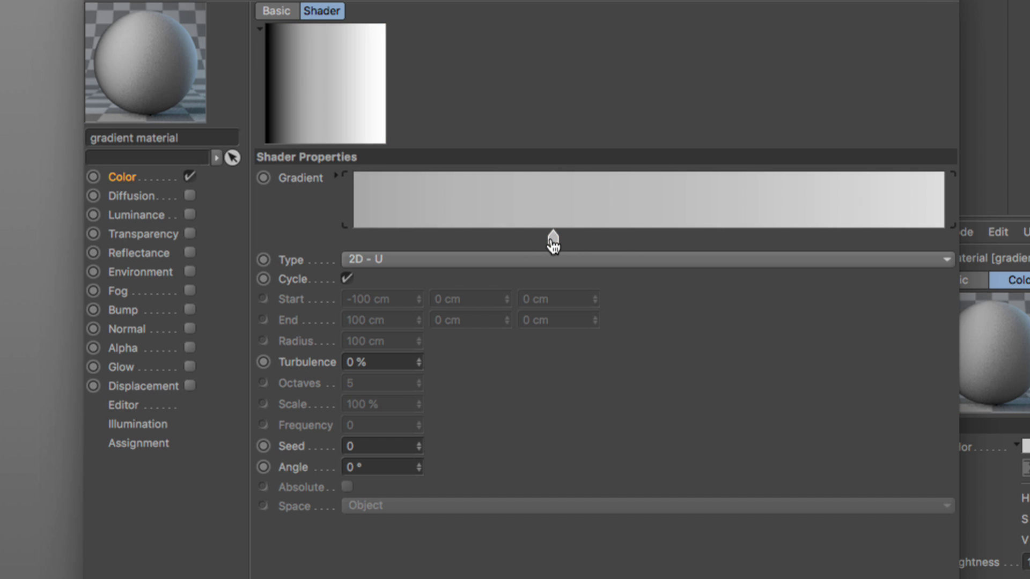
left_click_drag(560, 216, 919, 152)
key("h")
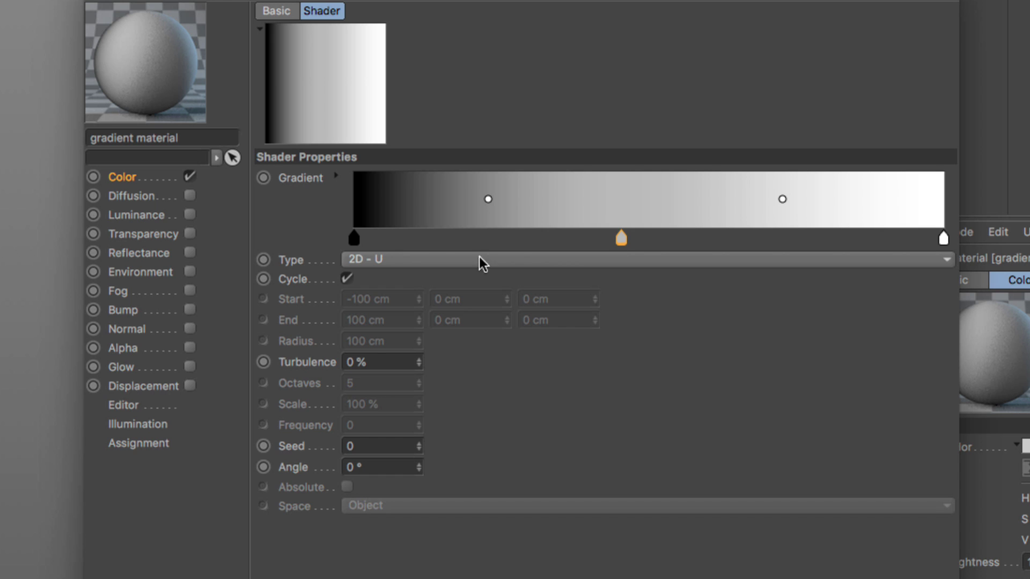
Select the grey knot and add two more knots to the gradient.
left_click(354, 238, "shift")
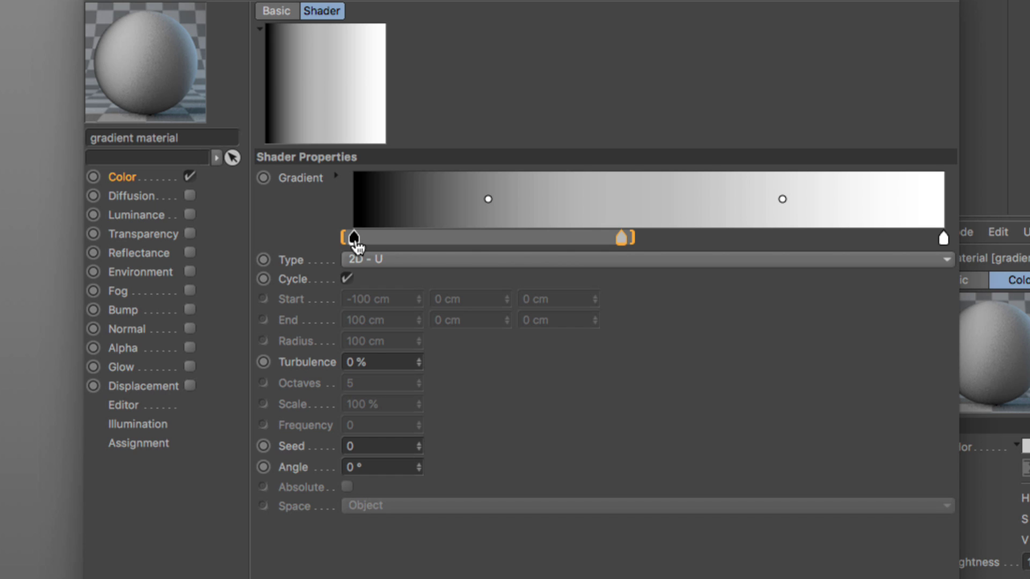
left_click(354, 238, "shift")
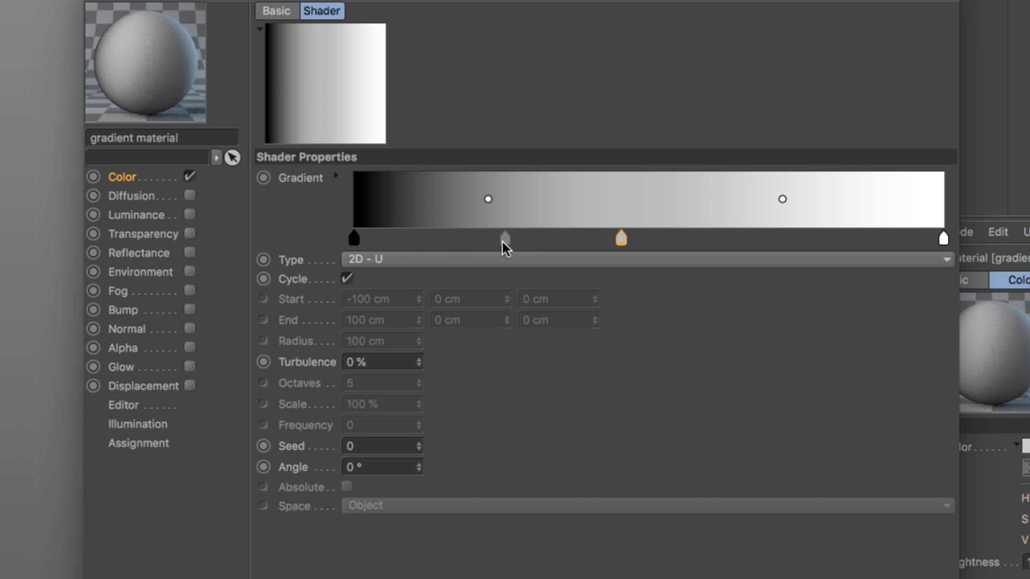
left_click(483, 238)
left_click(547, 238)
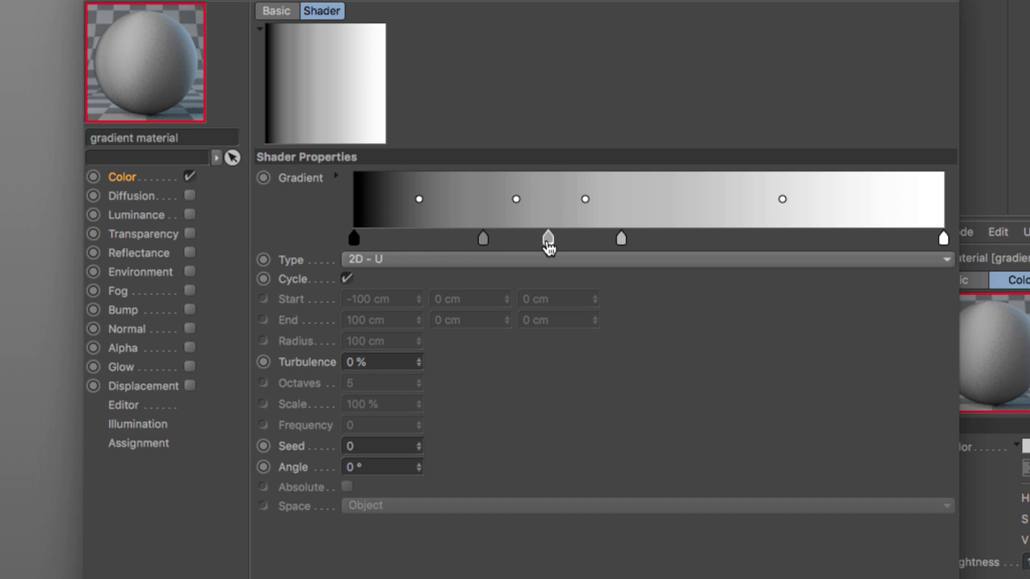
Scale and shift the three middle knots into a tight cluster near the white end.
left_click_drag(668, 205, 472, 245)
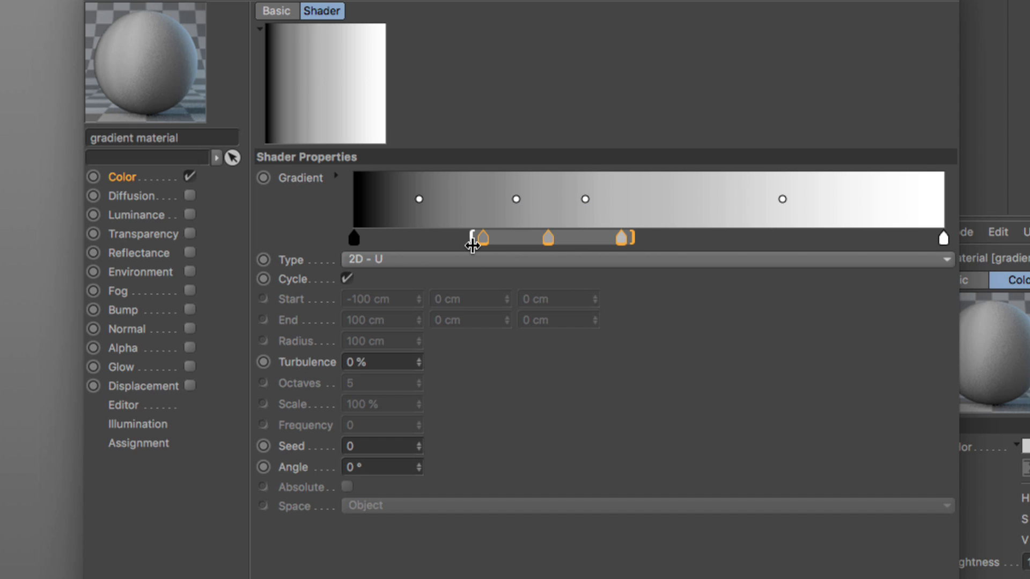
left_click_drag(472, 245, 418, 240)
left_click_drag(630, 235, 792, 240)
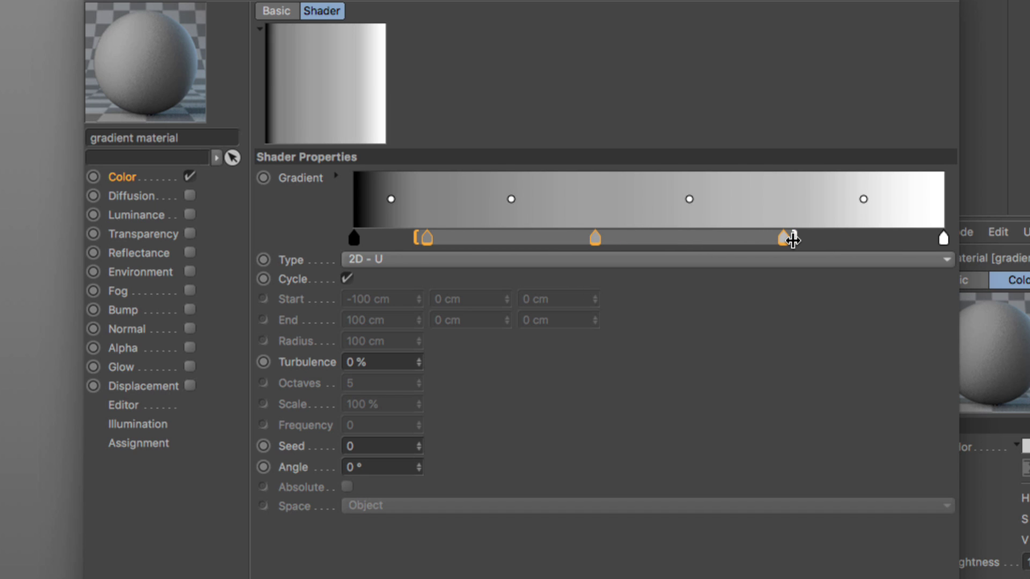
left_click_drag(595, 242, 663, 251)
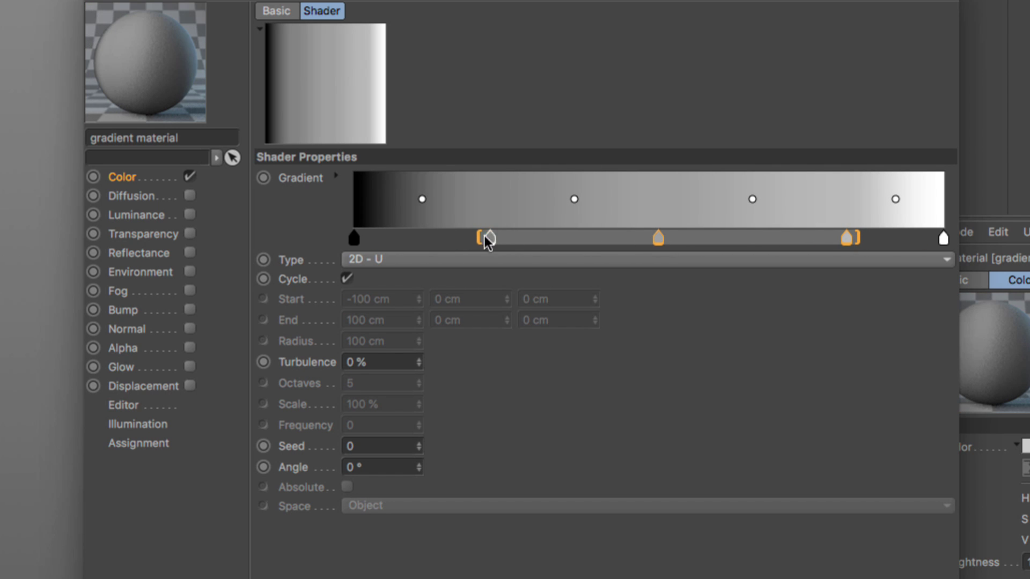
left_click_drag(483, 237, 778, 249)
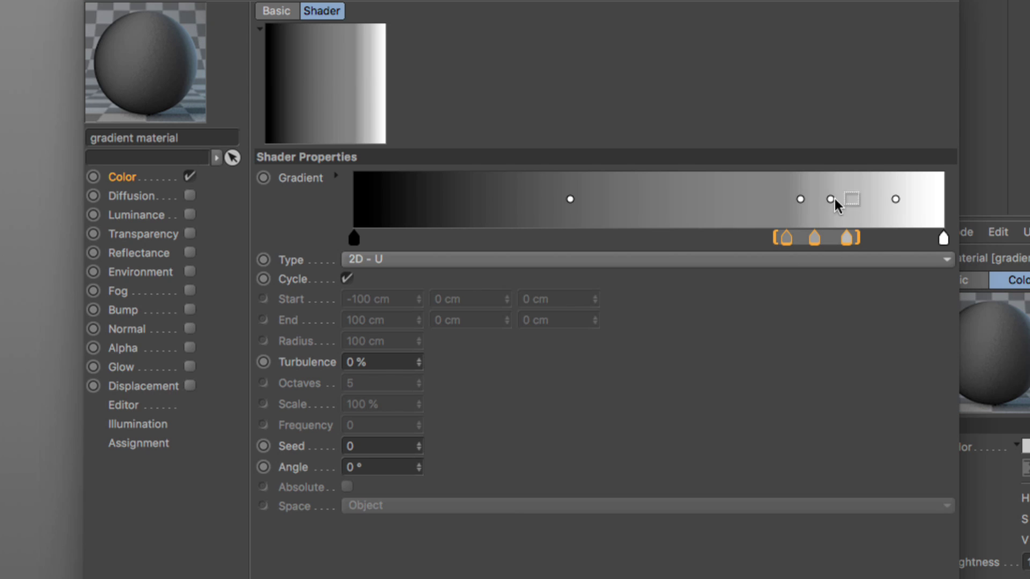
key("s")
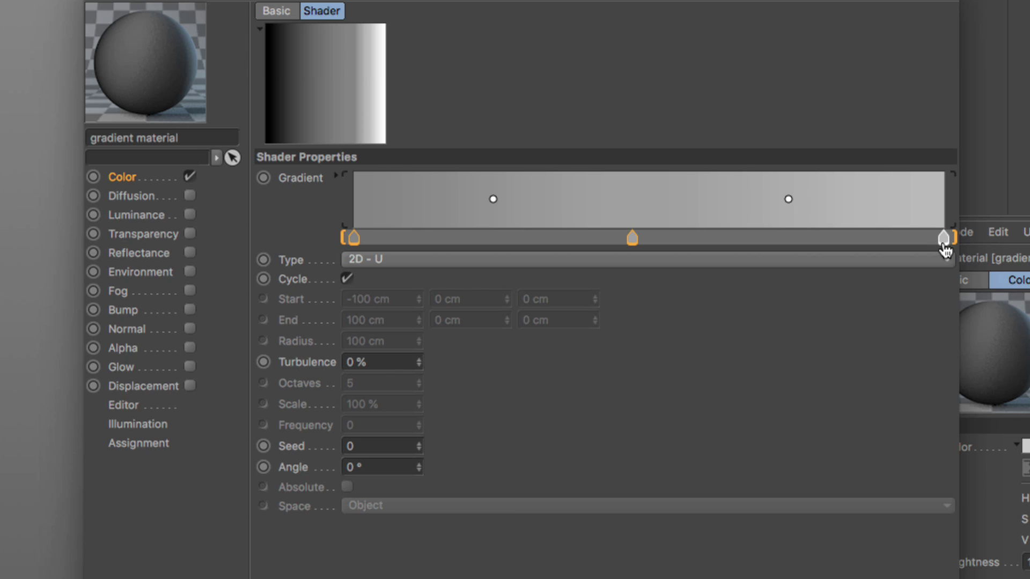
key("super+z")
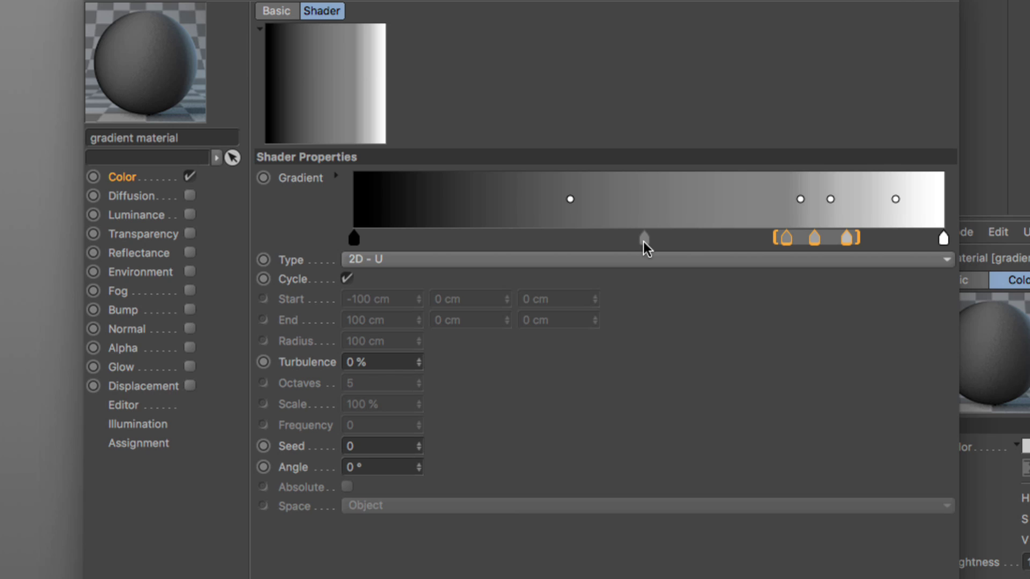
Delete the three clustered knots and expand the knot editing options.
key("Delete")
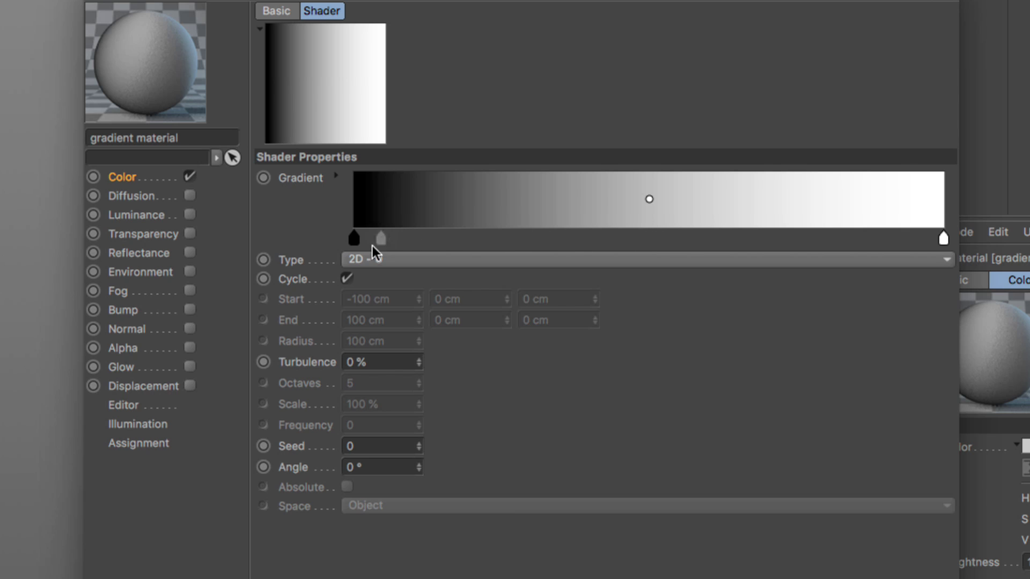
left_click_drag(354, 239, 343, 201)
left_click(336, 177)
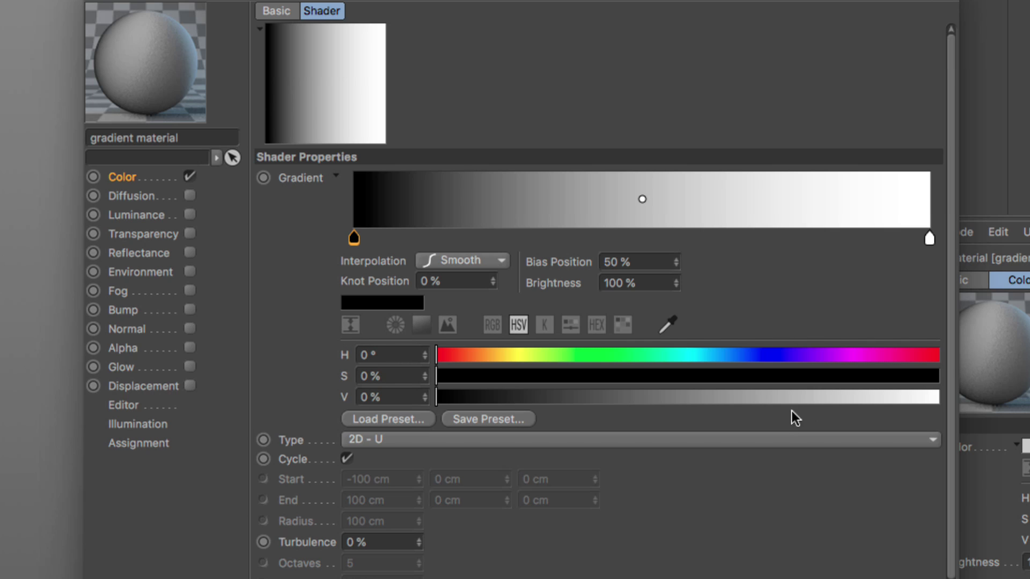
Fill the gradient with the twelve palette swatch colours, then replace it with solid black.
left_click(624, 328)
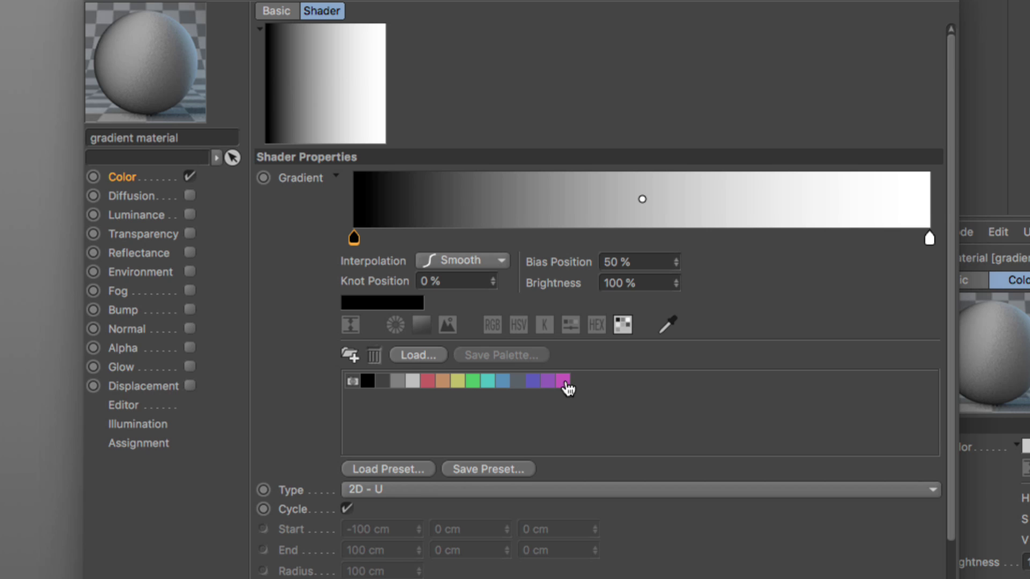
left_click_drag(585, 379, 526, 238)
left_click_drag(514, 202, 515, 203)
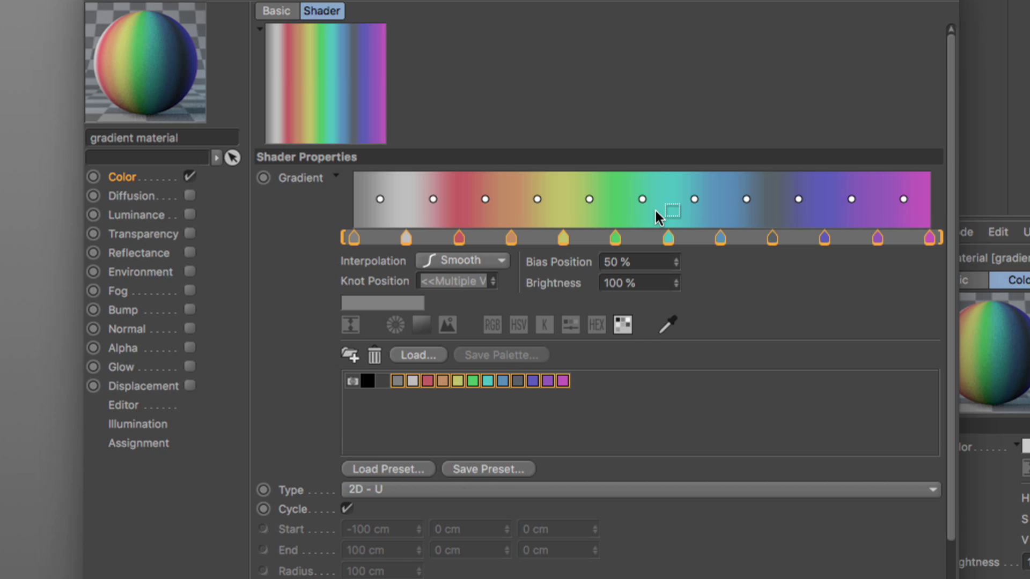
left_click_drag(655, 211, 682, 198)
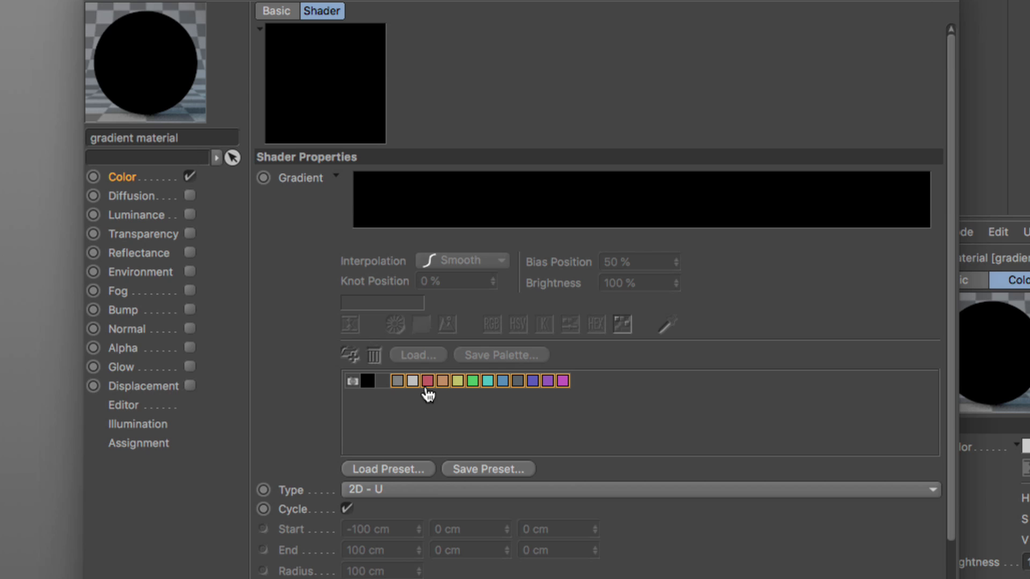
Add a pure red (R 255) knot at 13.913% and a second red knot at 70.435%.
left_click_drag(404, 241, 432, 237)
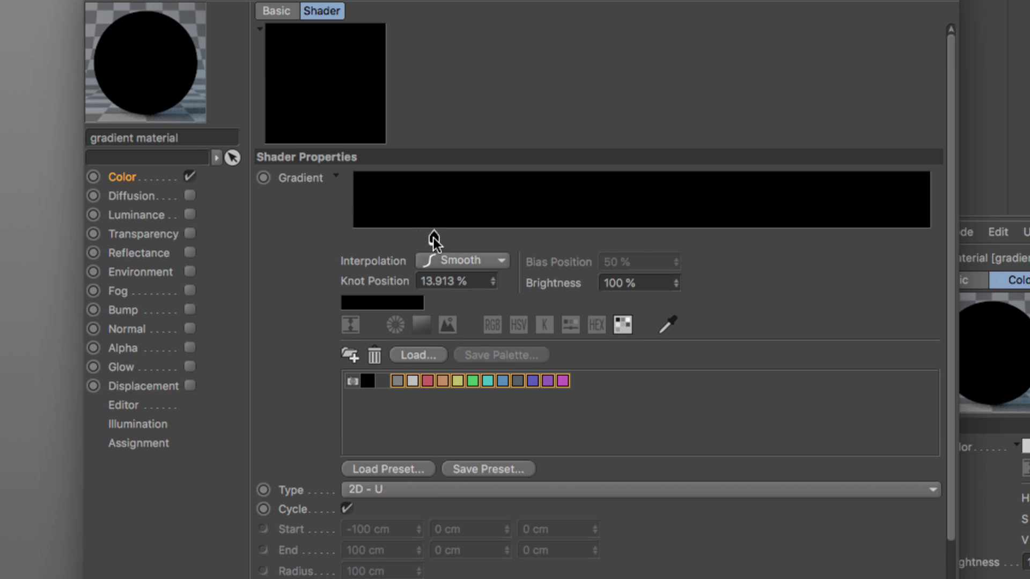
left_click(387, 305)
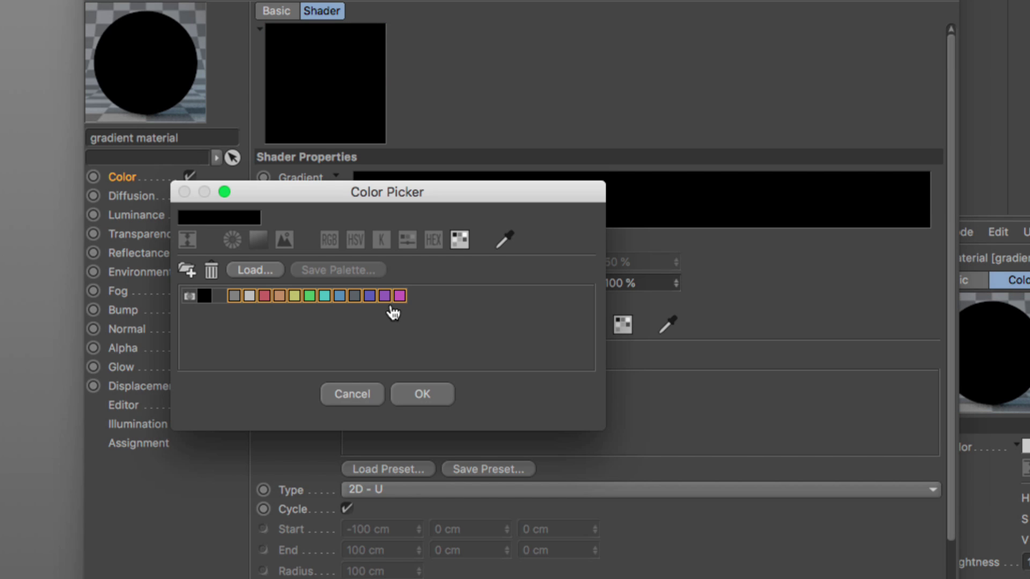
left_click(330, 242)
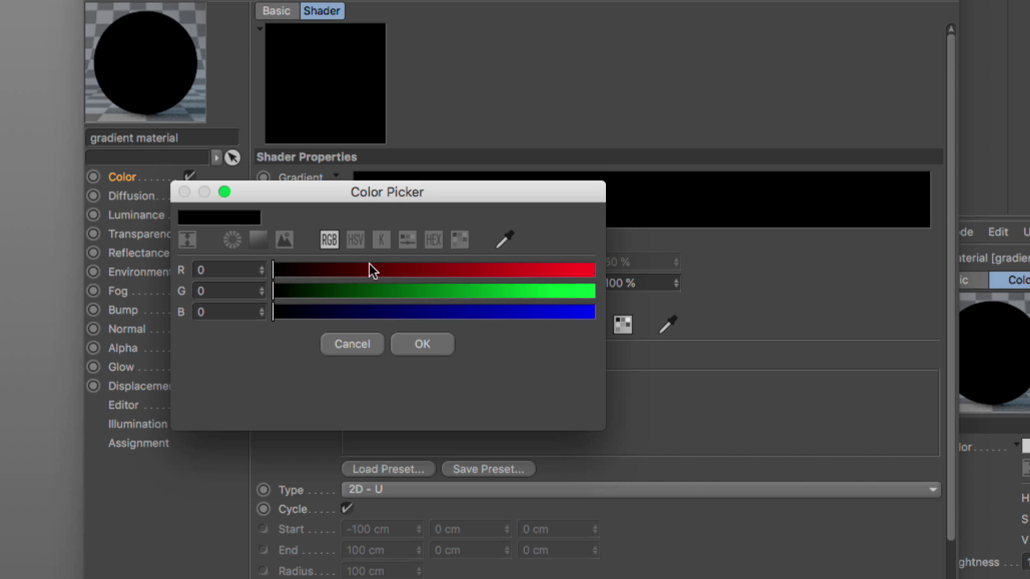
left_click_drag(369, 264, 591, 269)
left_click(414, 344)
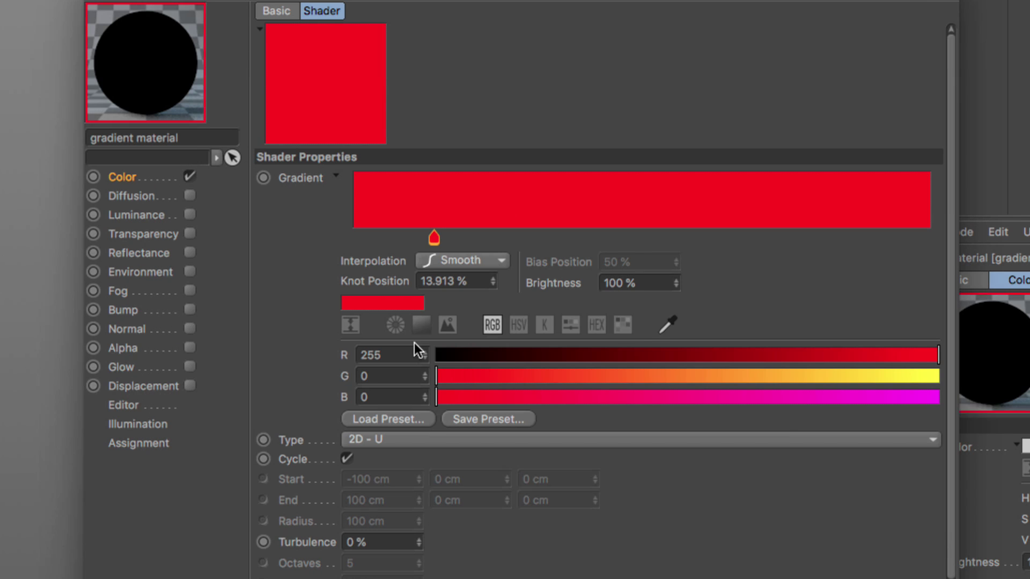
left_click_drag(744, 244, 760, 236)
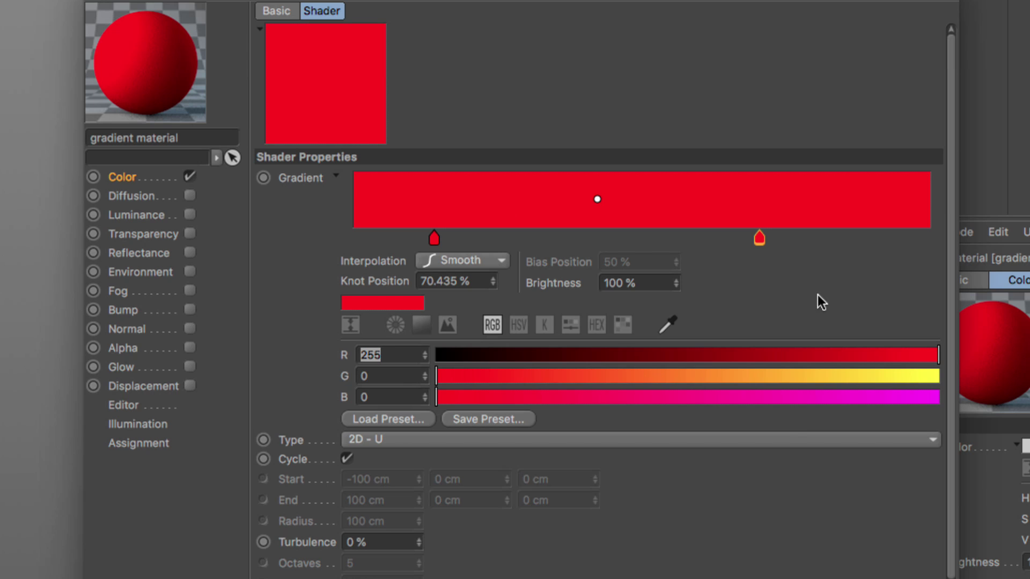
Load the striped pastel preset and set its teal, red, white and yellow knots to Smooth.
left_click(406, 421)
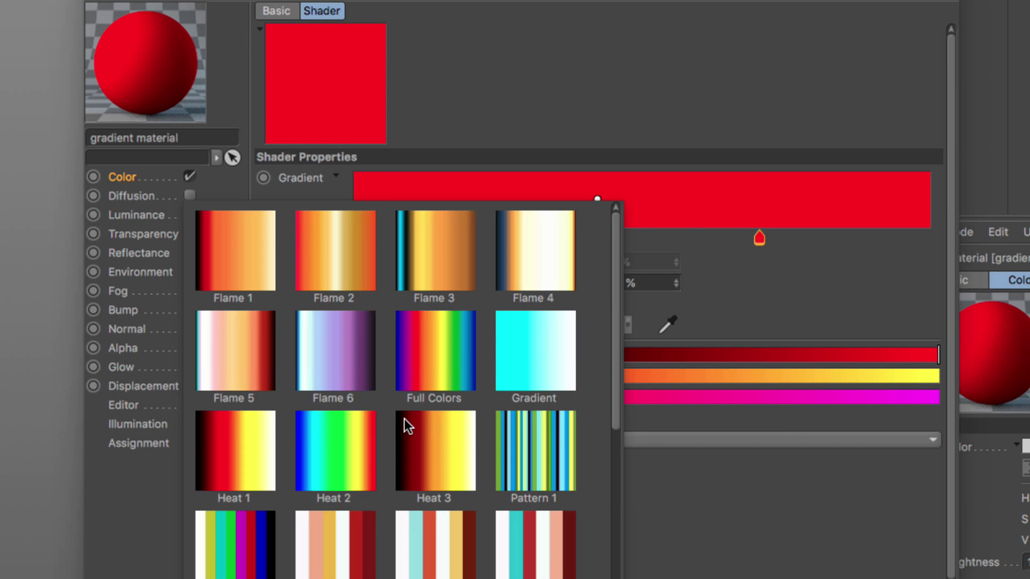
left_click(439, 541)
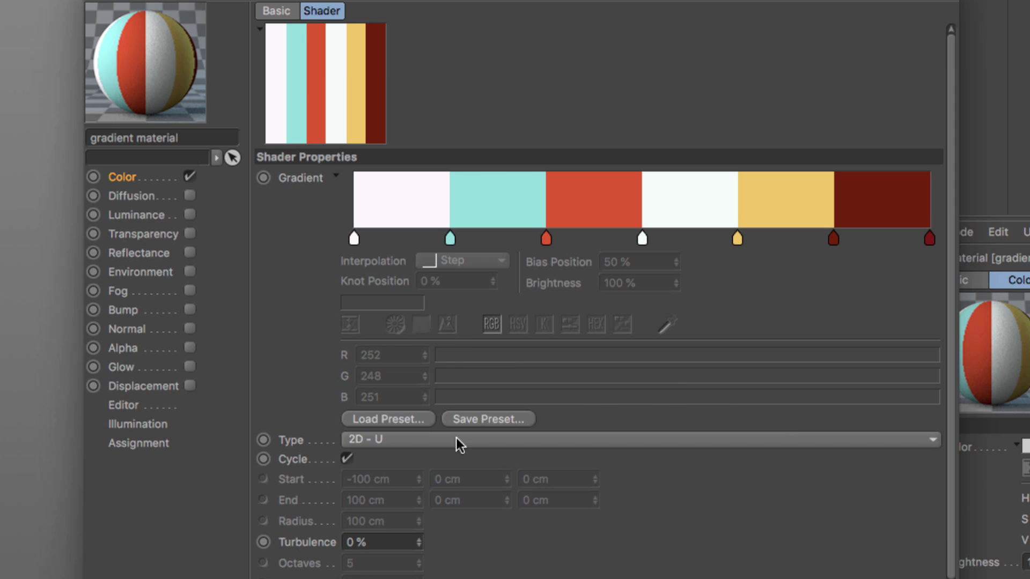
left_click_drag(418, 206, 768, 249)
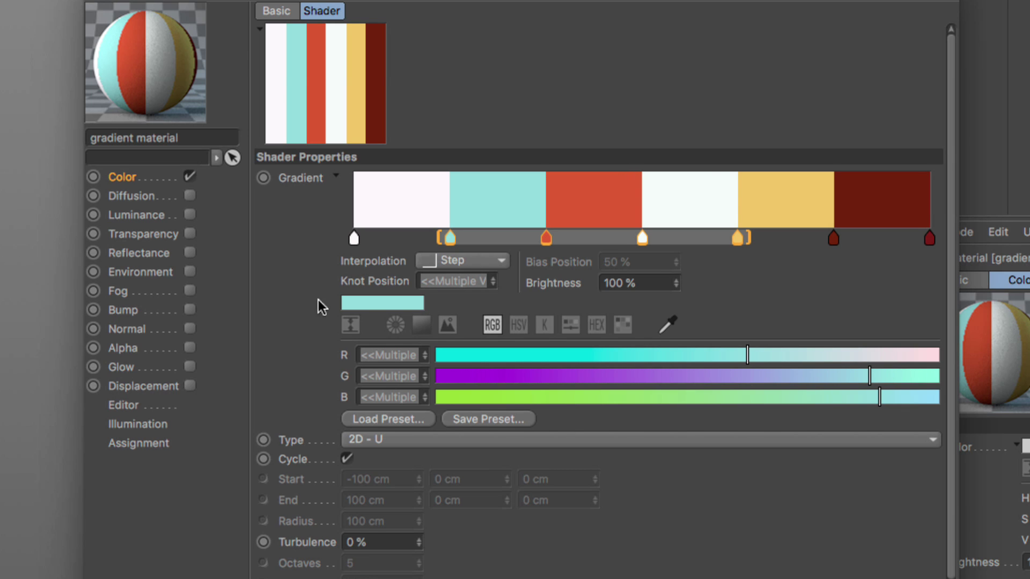
left_click(490, 263)
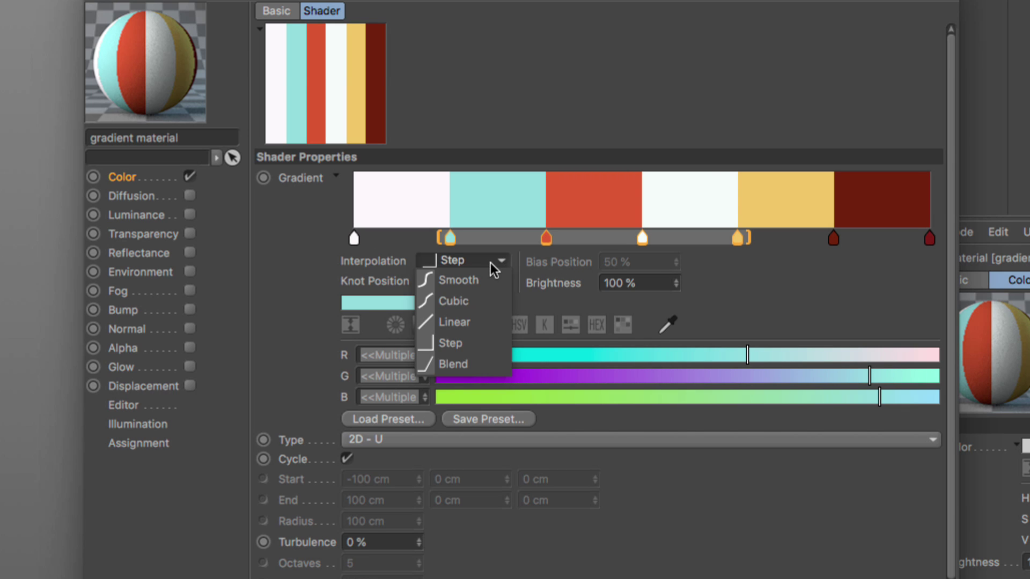
left_click(487, 285)
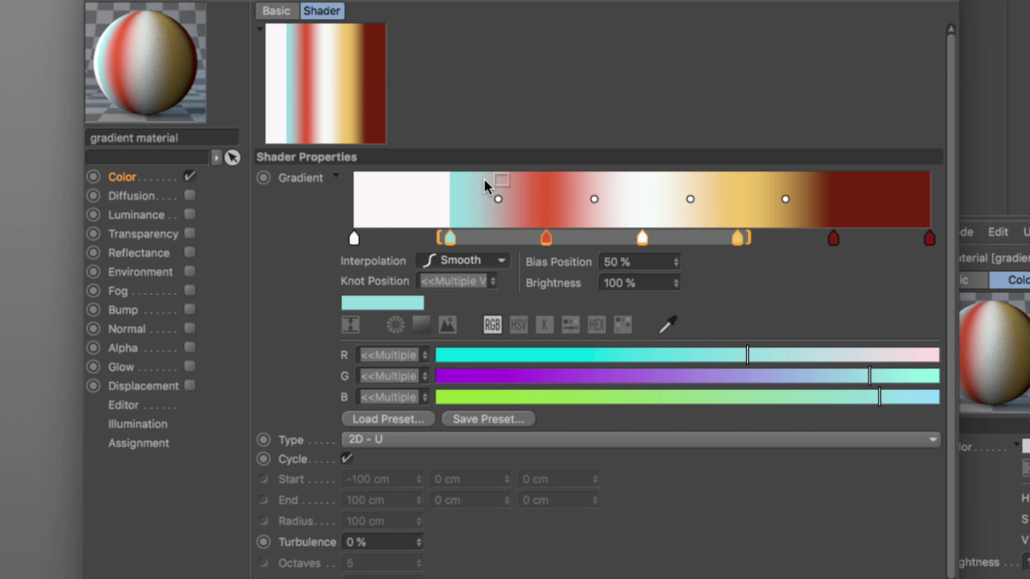
left_click_drag(484, 182, 778, 215)
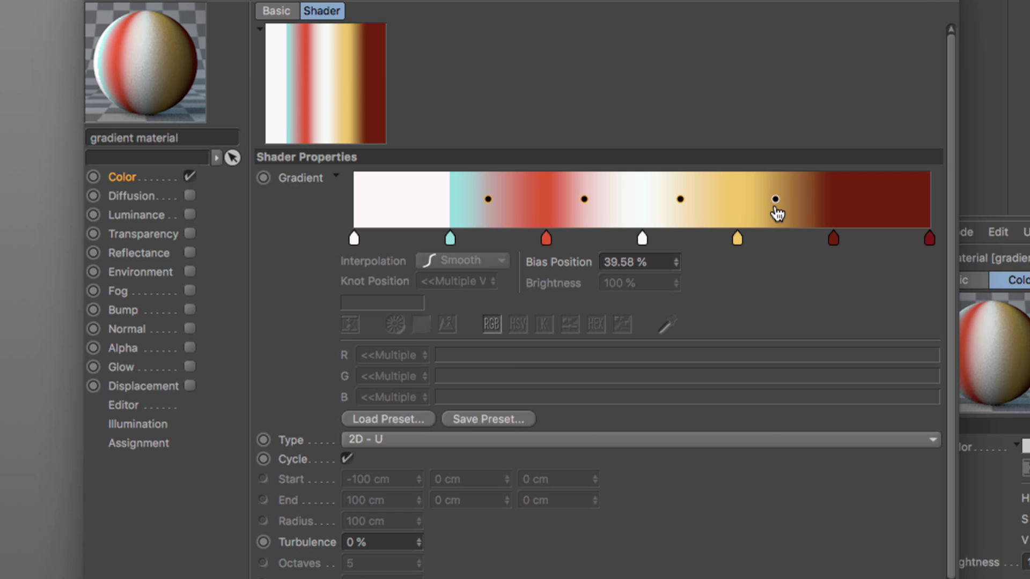
Double the gradient's knots three times so the pattern repeats eight times.
right_click(710, 197)
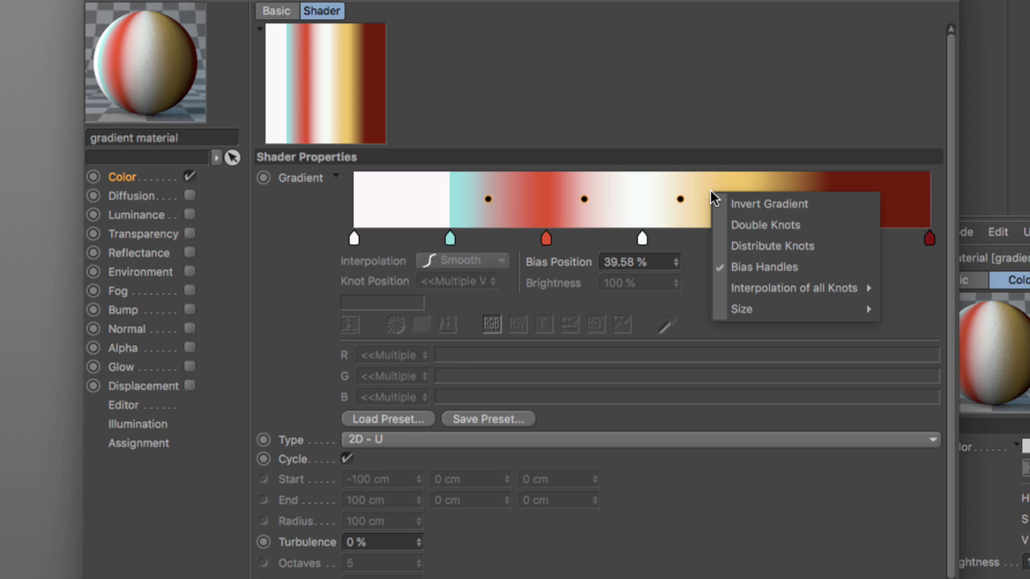
left_click(739, 225)
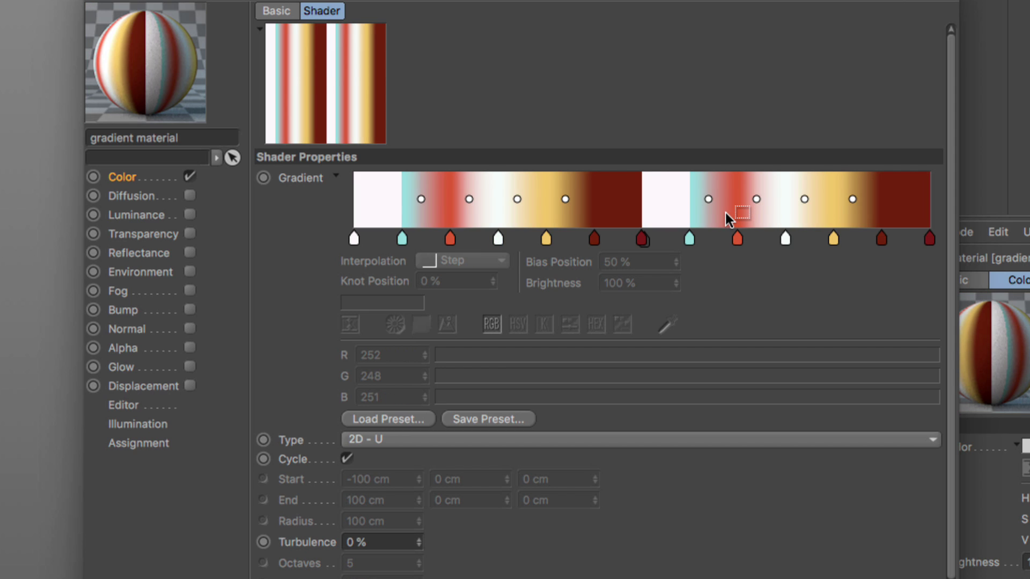
right_click(727, 213)
left_click(743, 242)
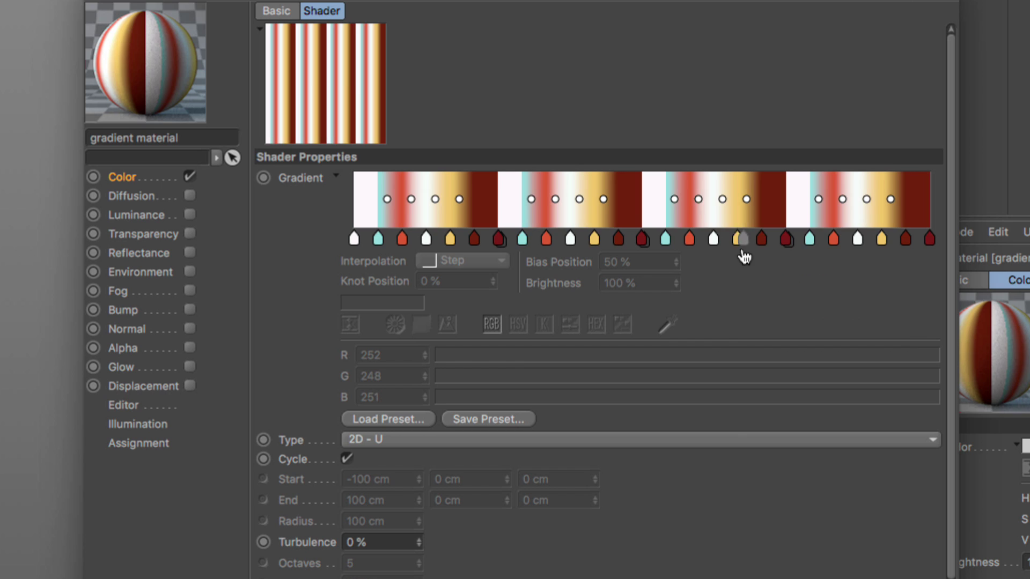
right_click(699, 213)
left_click(717, 242)
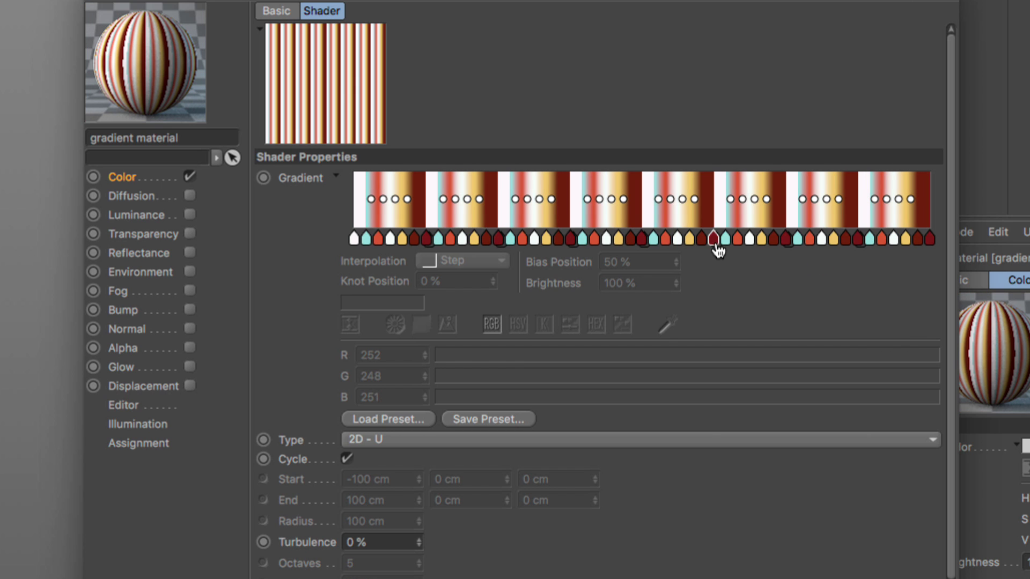
Hide the bias handles and set the interpolation of all knots to Smooth.
right_click(716, 212)
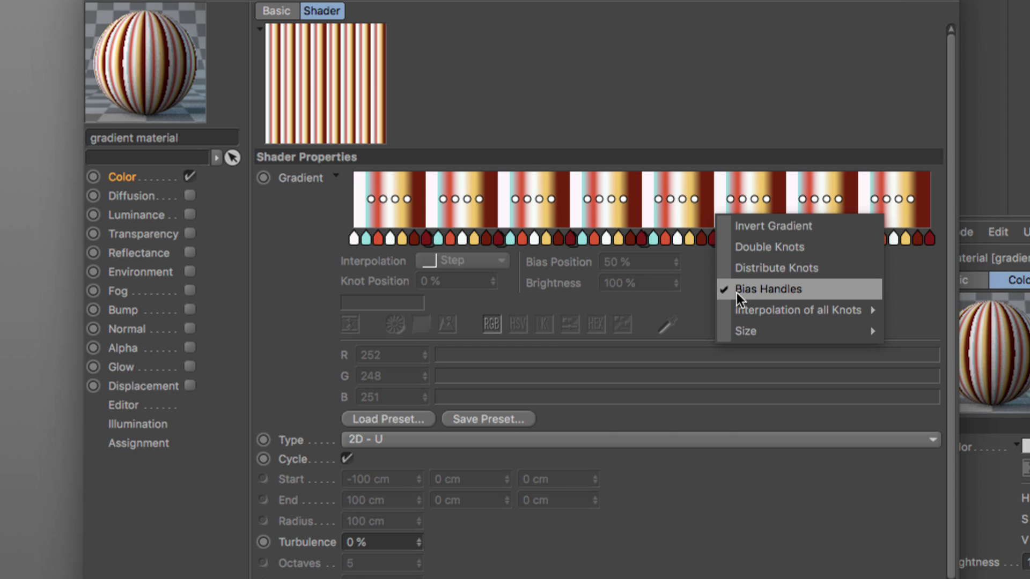
left_click(736, 293)
right_click(735, 209)
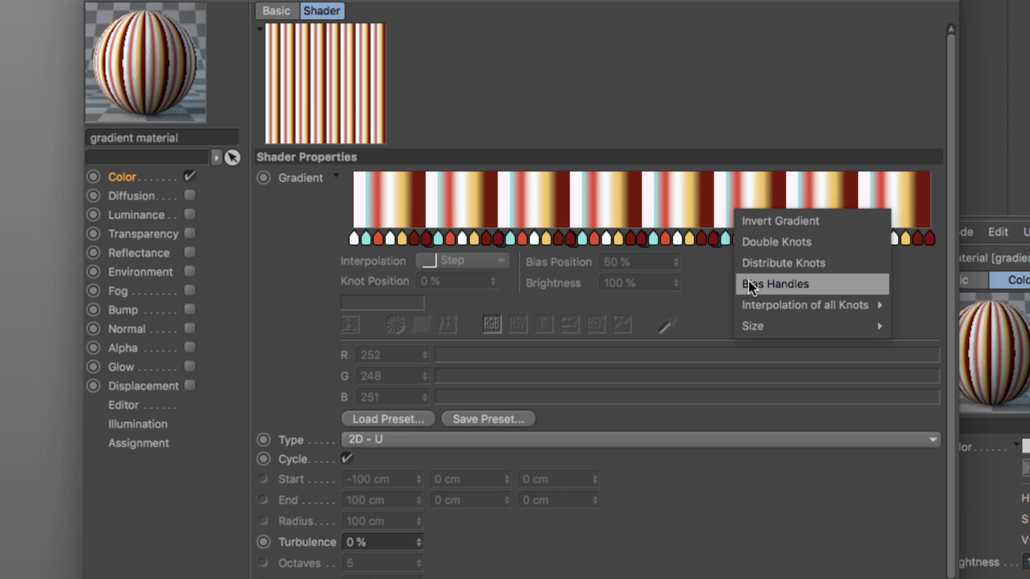
mouse_move(763, 299)
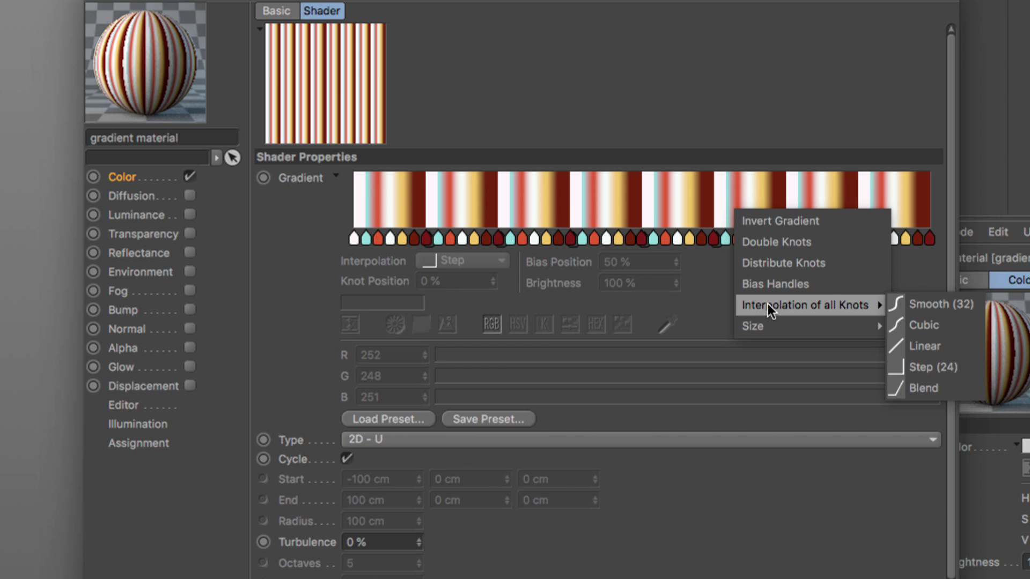
left_click(920, 305)
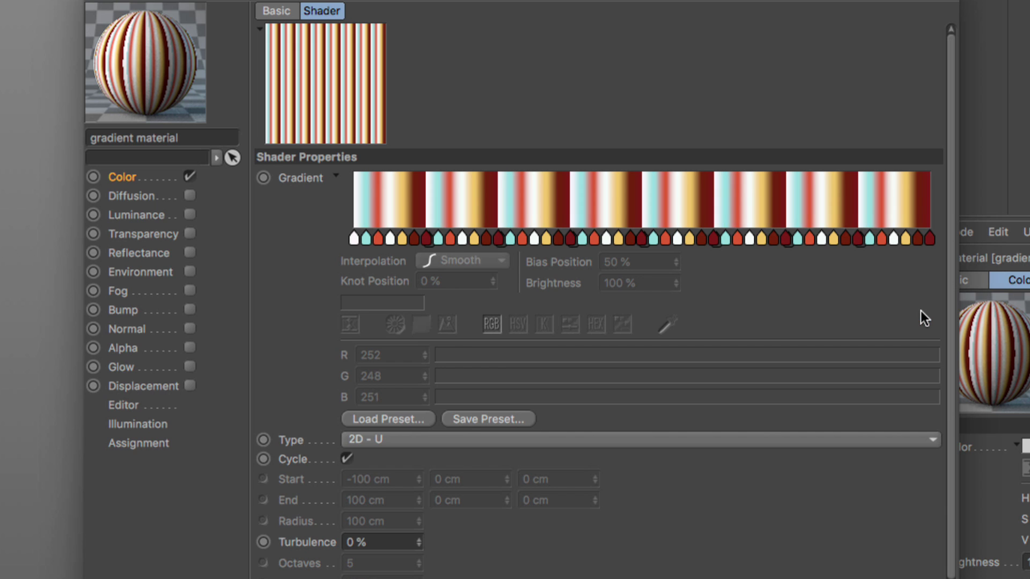
right_click(733, 202)
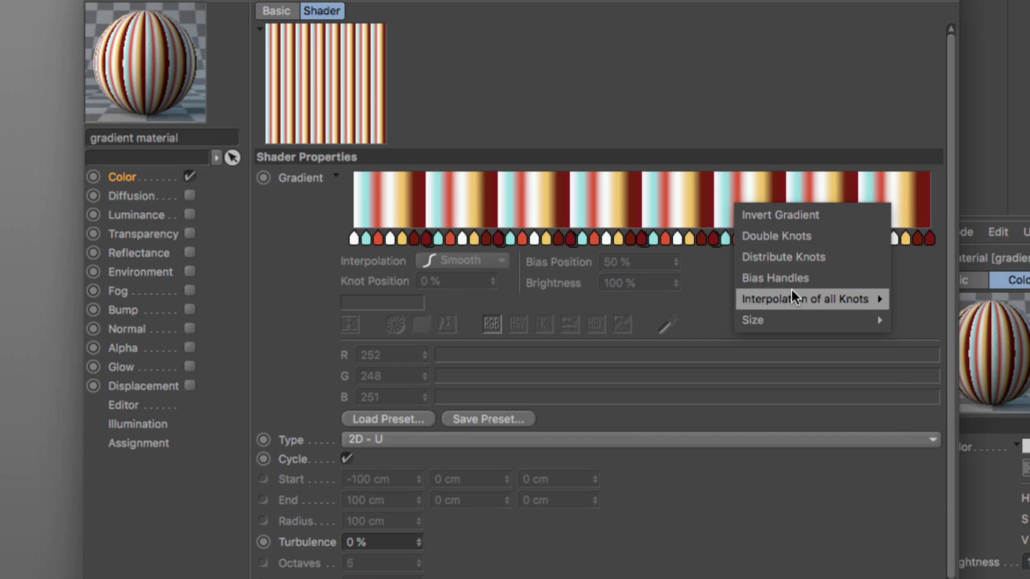
mouse_move(879, 299)
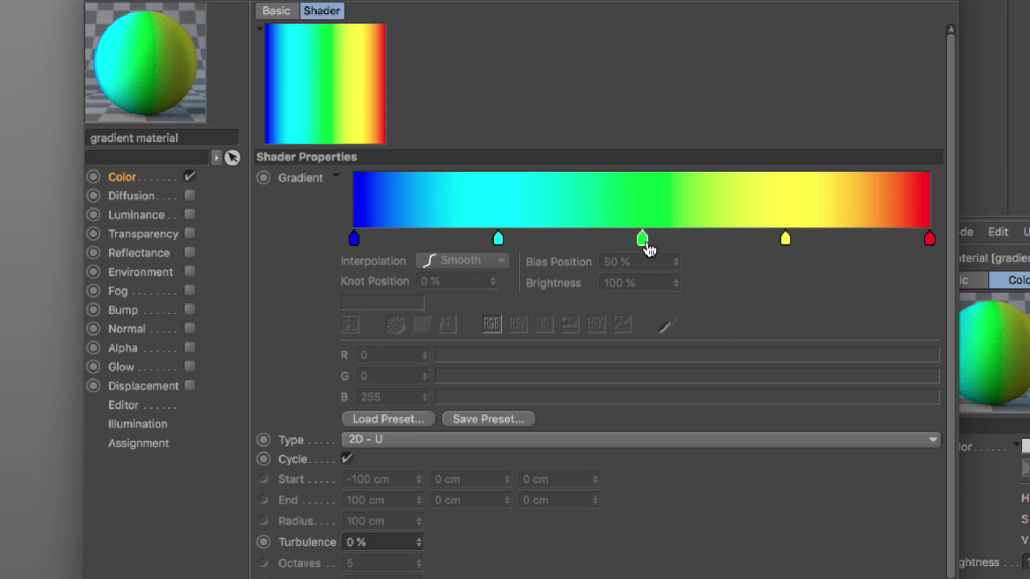
Select the green knot at 50% and test brightness steps, leaving it at 100%.
left_click(645, 244)
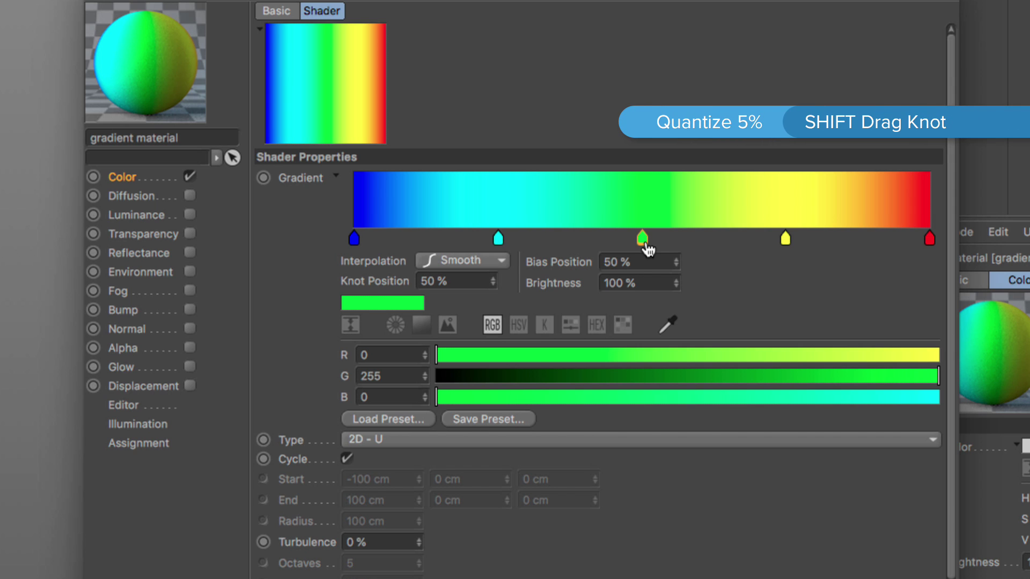
left_click_drag(646, 245, 699, 247, "shift")
key("ctrl+z")
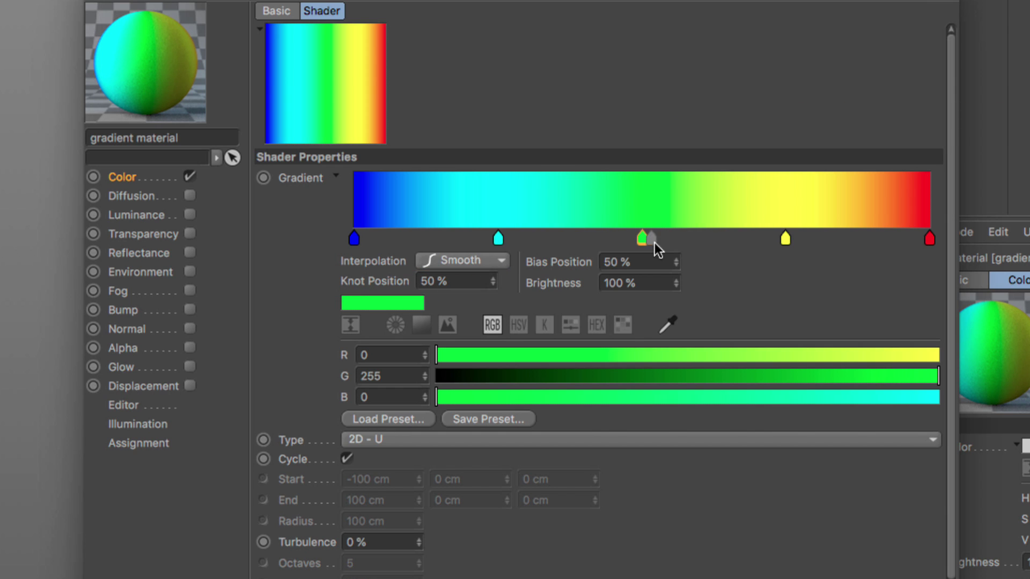
key("Up")
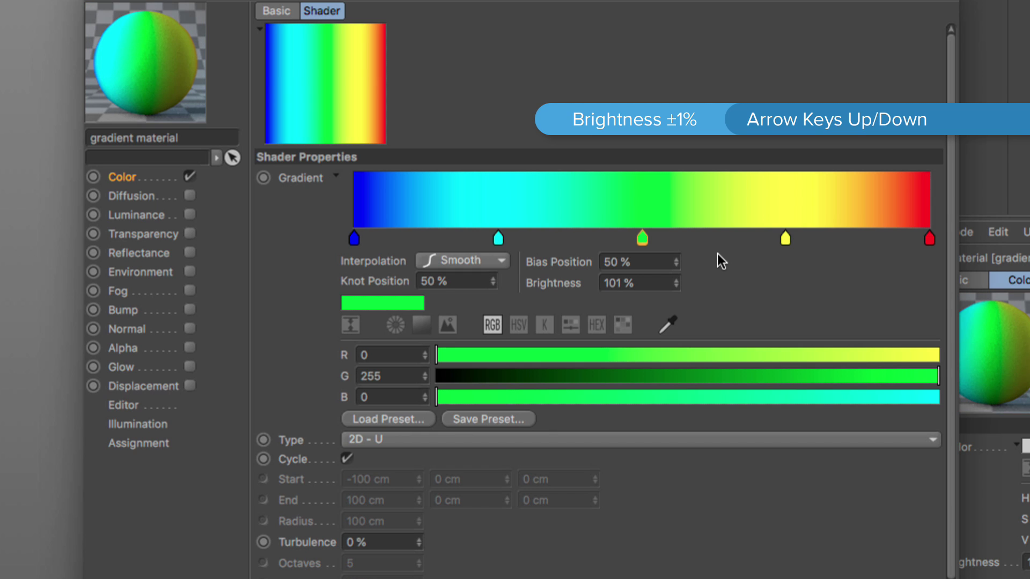
key("Down")
key("Up")
key("Down")
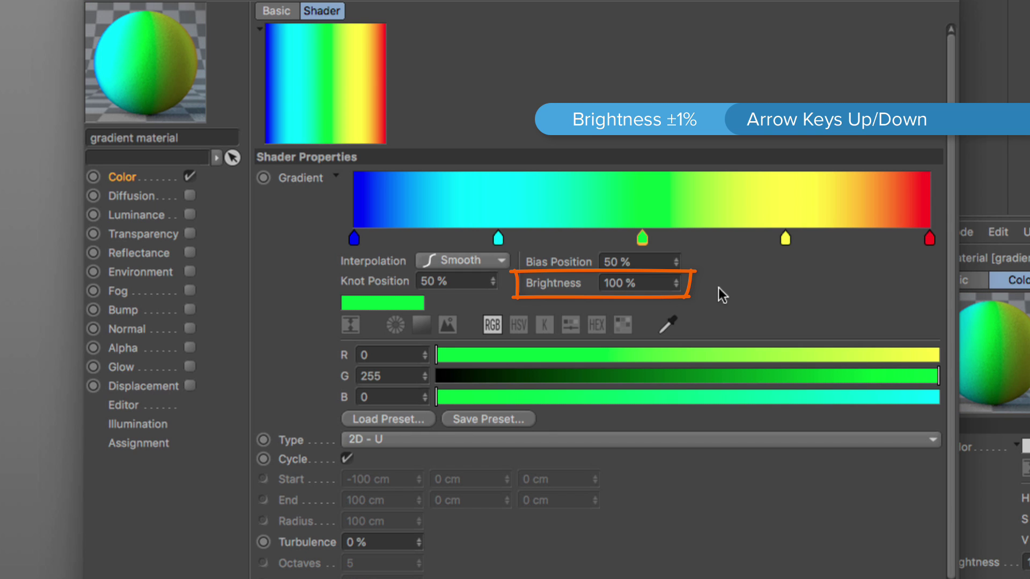
key("shift+Up")
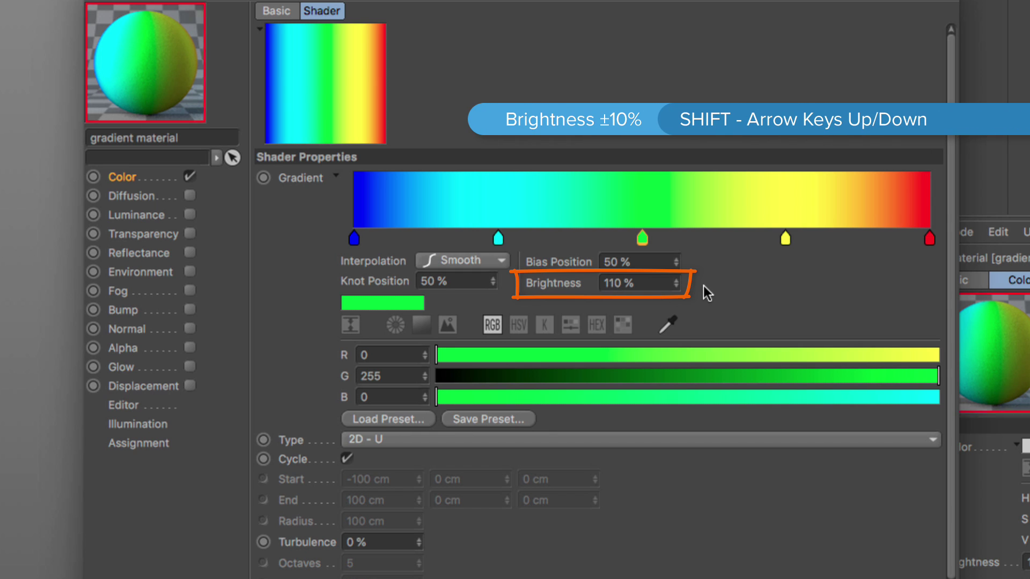
key("shift+Down")
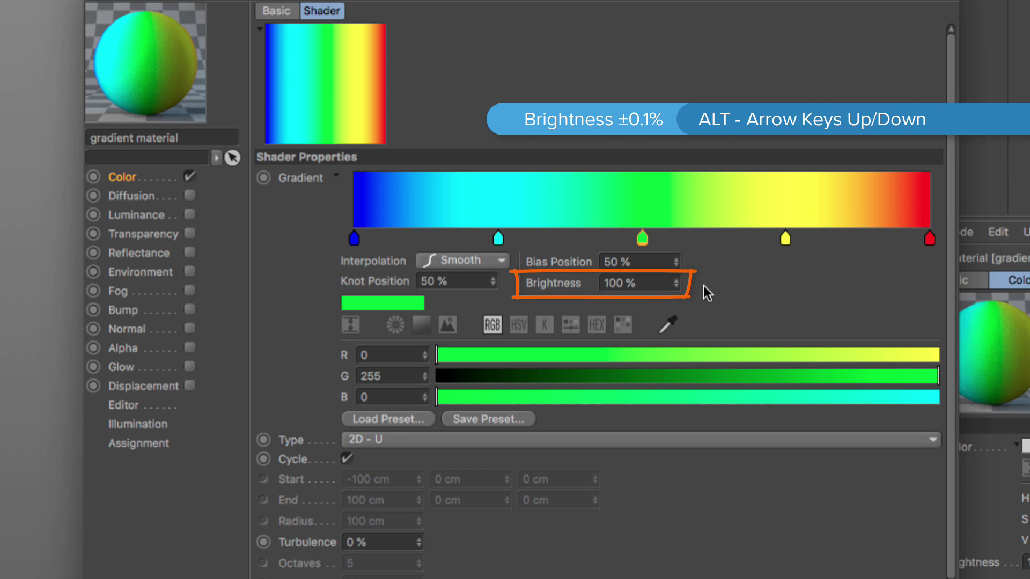
key("alt+Up")
key("alt+Down")
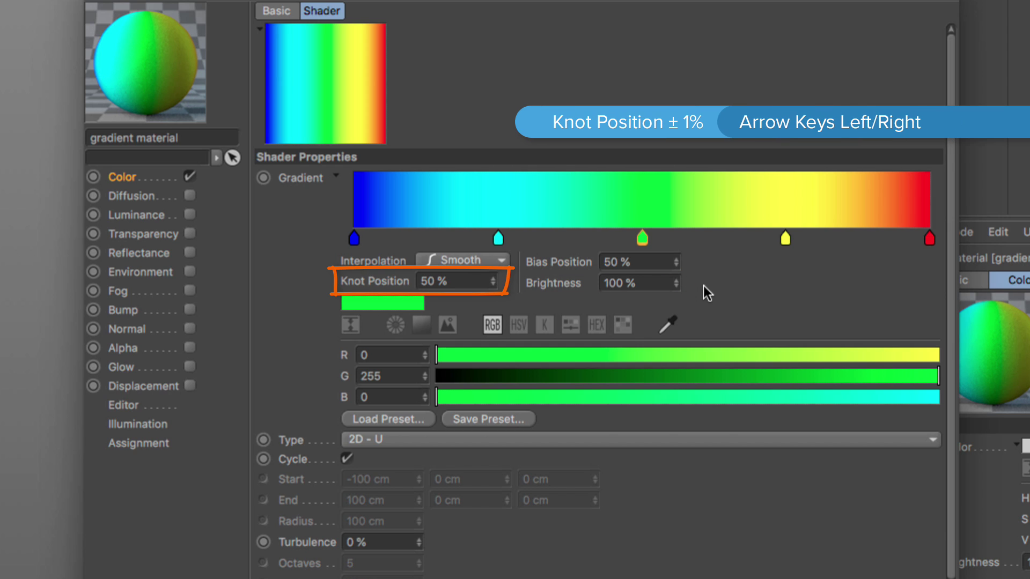
Nudge the green knot's position from 50% to 60.3%.
key("Right")
key("Left")
key("Right")
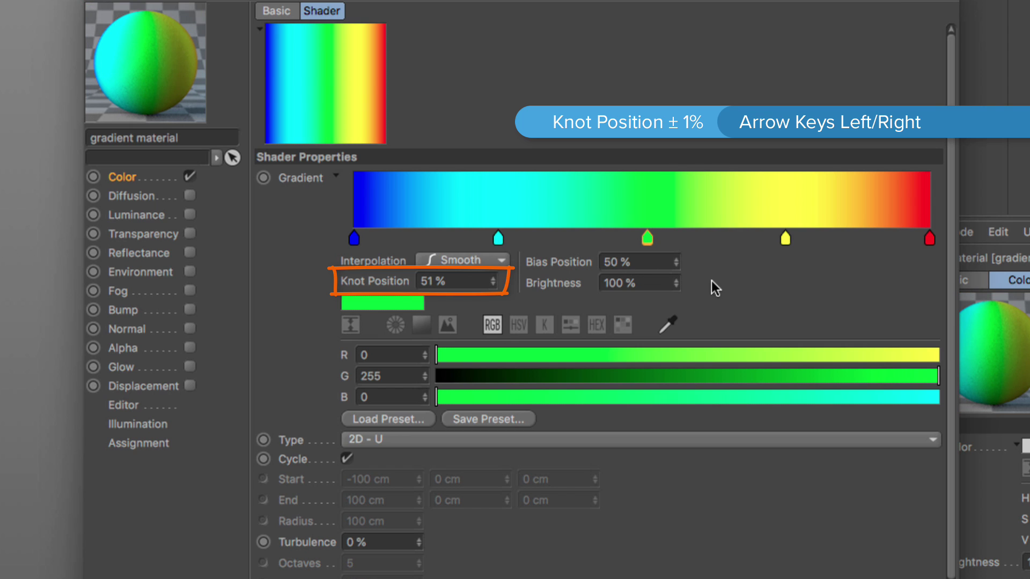
key("Right")
key("Right")
key("Right")
key("Right")
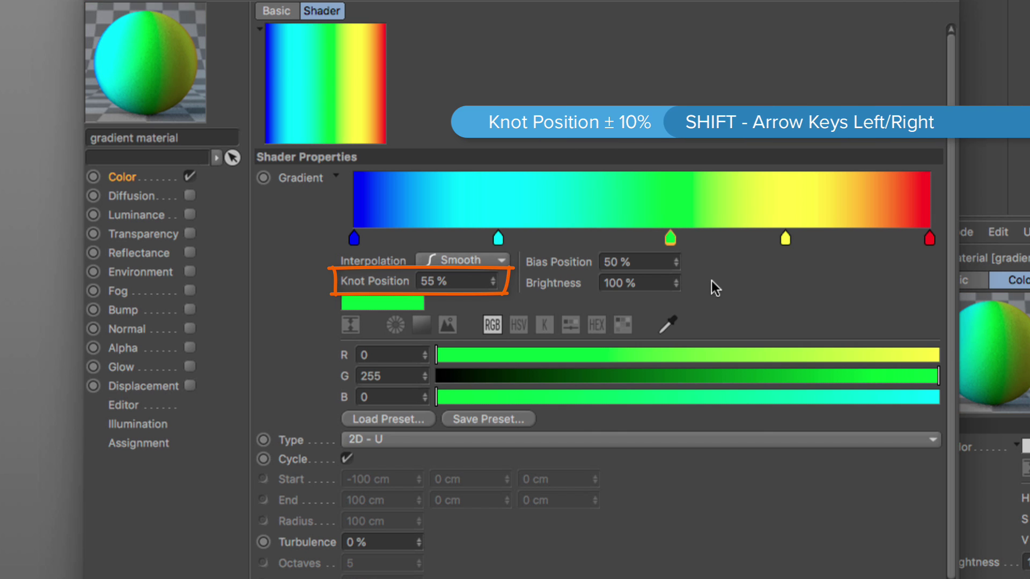
key("shift+Right")
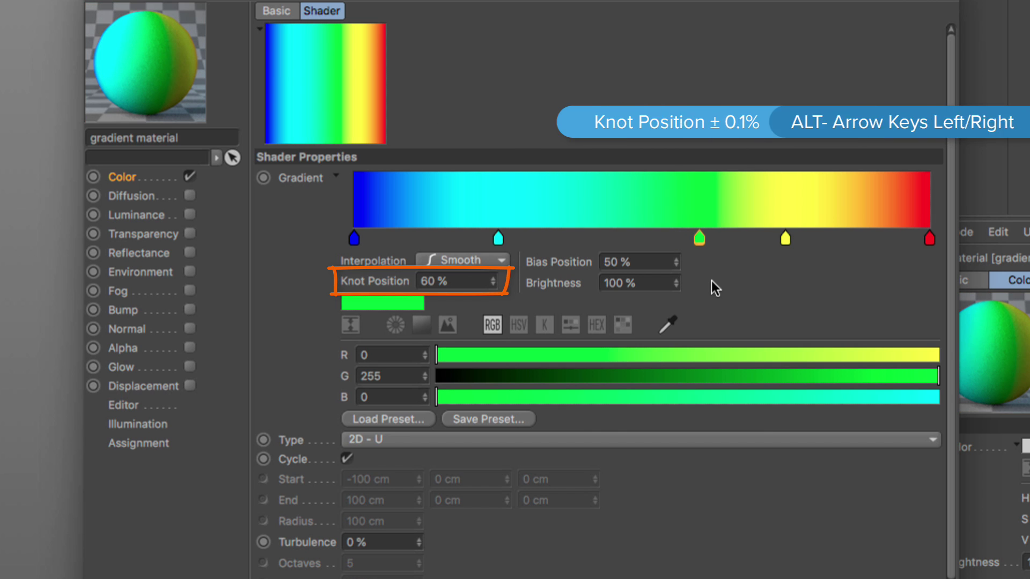
key("alt+Right")
key("alt+Right")
key("alt+Right")
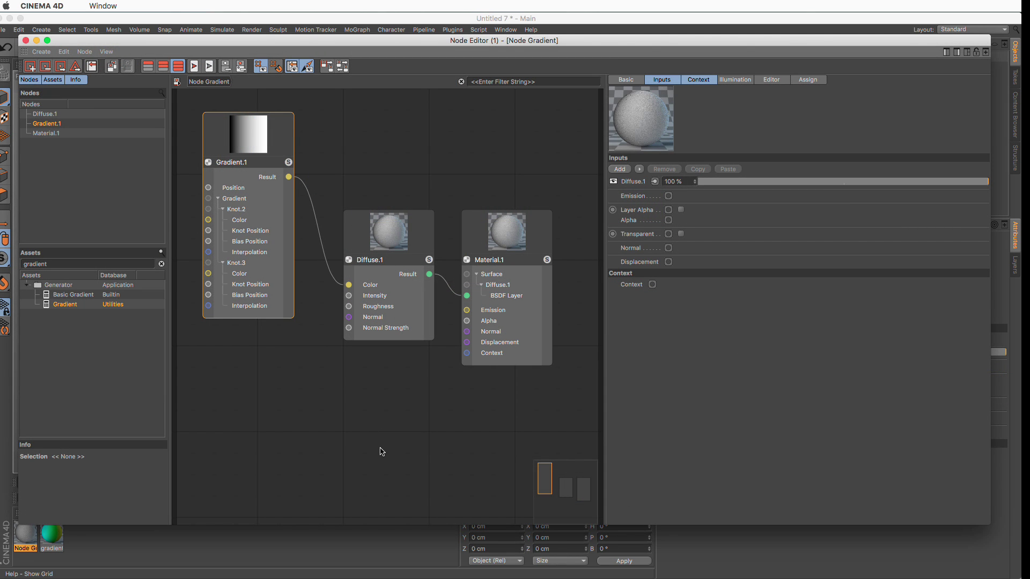
On Gradient.1, lower the black start knot's alpha to about 22% and add an opaque grey knot at 39.85%.
left_click(259, 142)
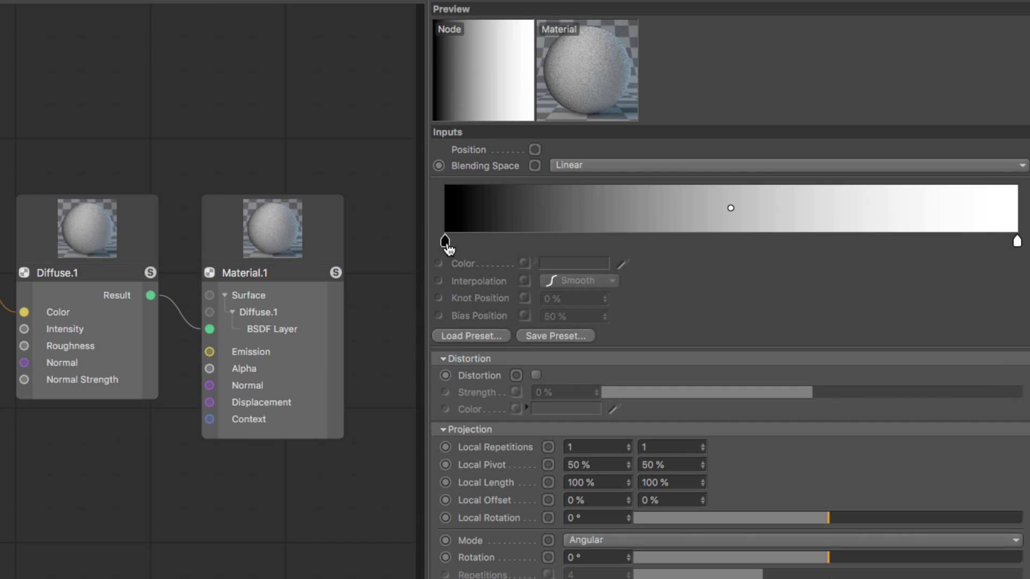
left_click(617, 240)
left_click(448, 245)
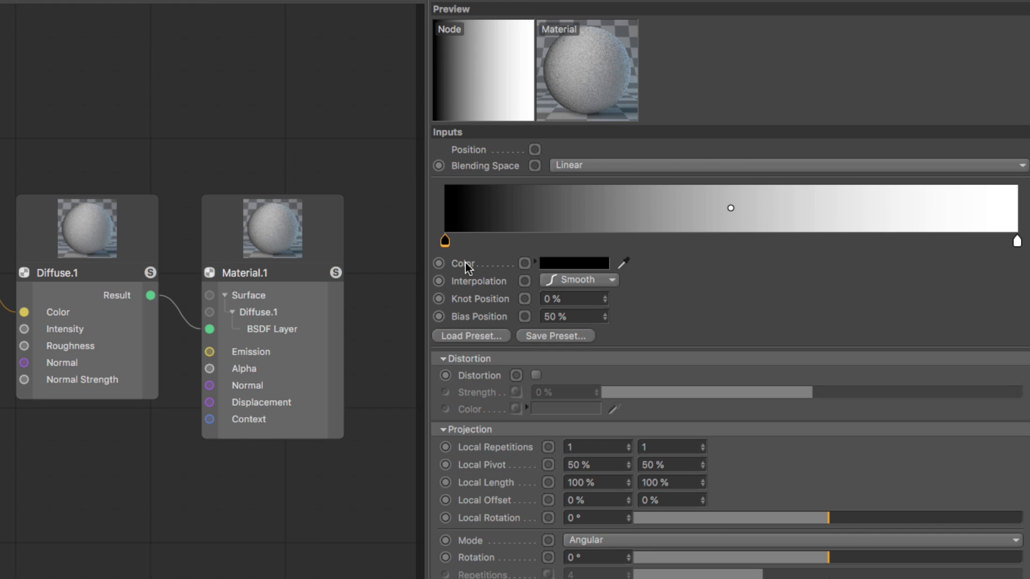
left_click(536, 262)
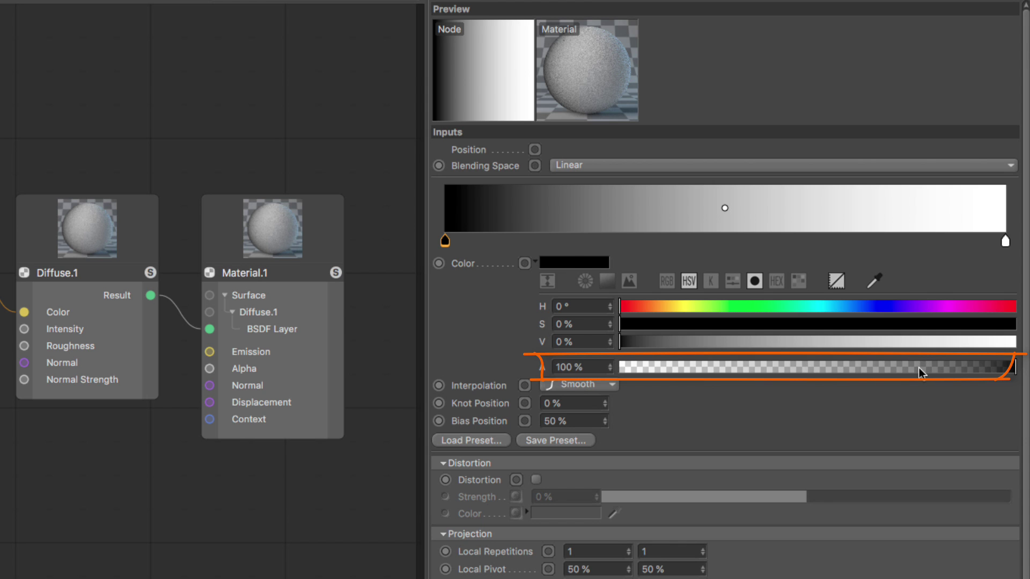
left_click_drag(919, 368, 716, 366)
left_click_drag(650, 369, 713, 370)
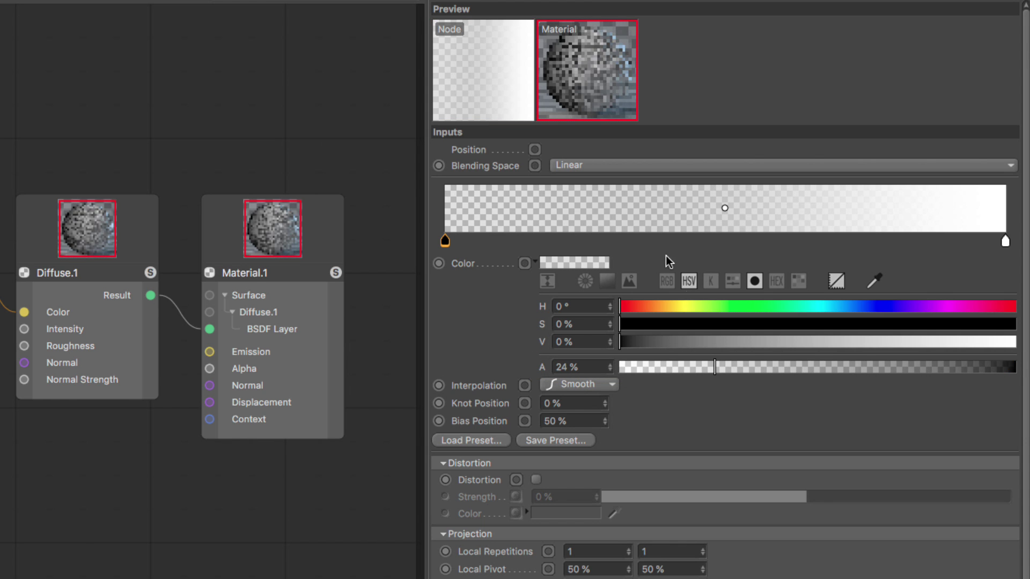
left_click(668, 240)
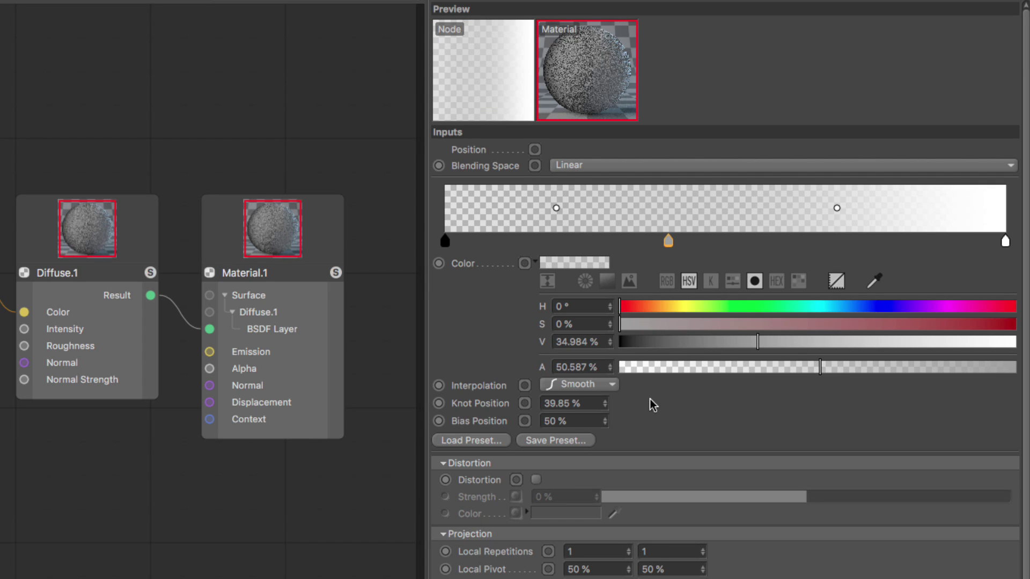
left_click_drag(835, 368, 993, 369)
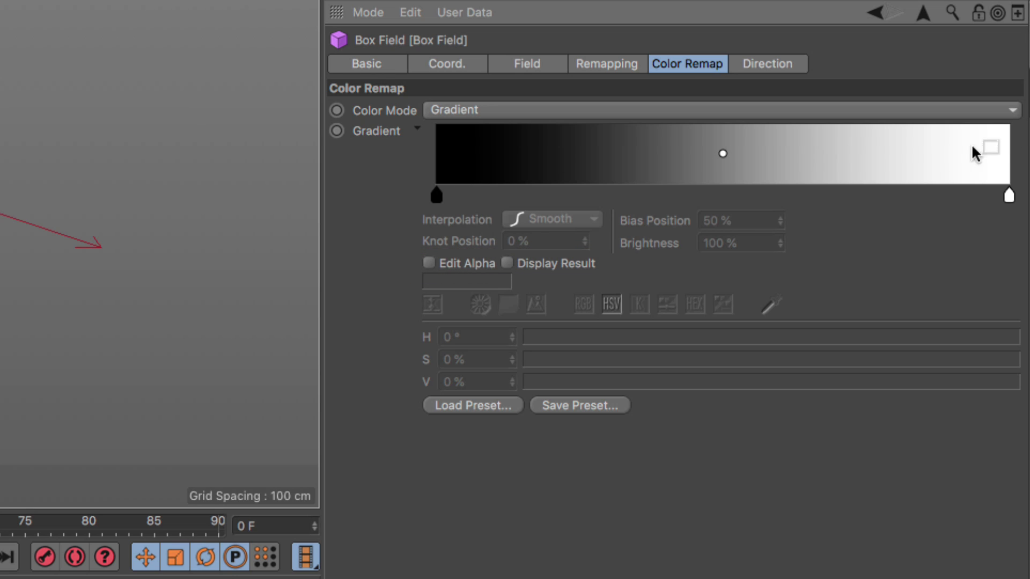
With Edit Alpha on, move the white alpha knot to 56% and the black one to 42.724%.
left_click(429, 262)
left_click_drag(464, 196, 560, 195)
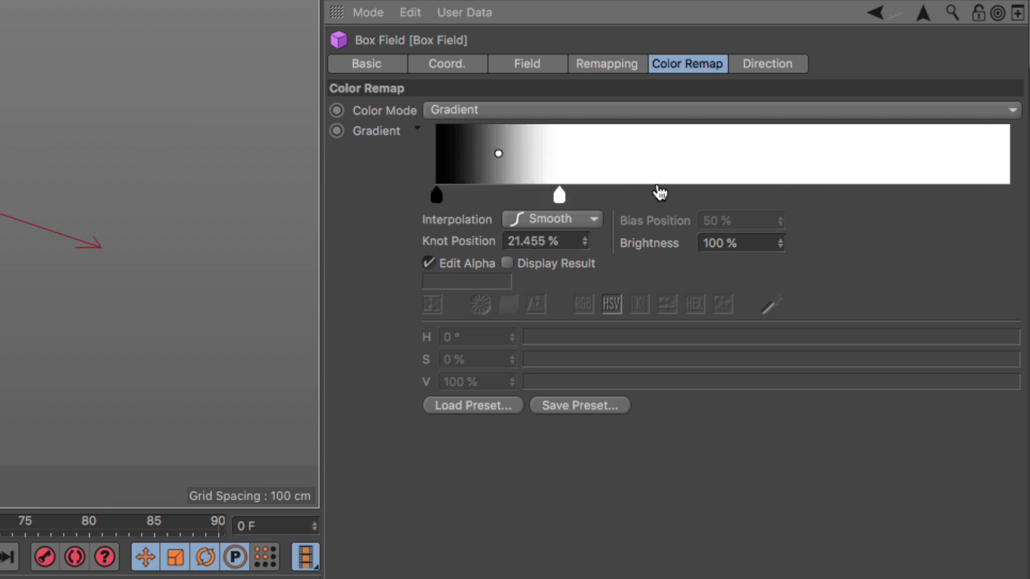
left_click_drag(660, 194, 758, 195)
left_click_drag(436, 196, 682, 196)
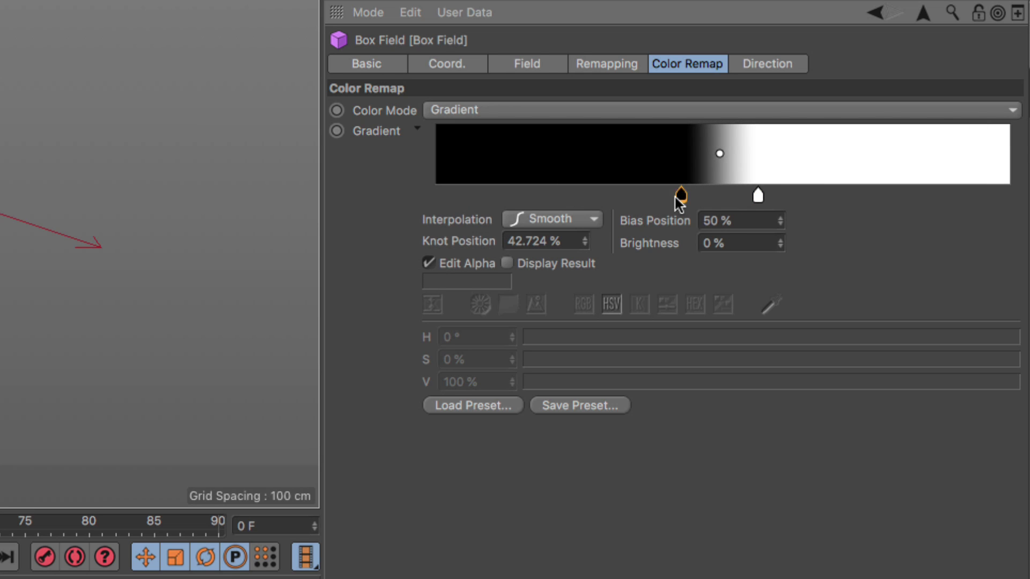
left_click(429, 264)
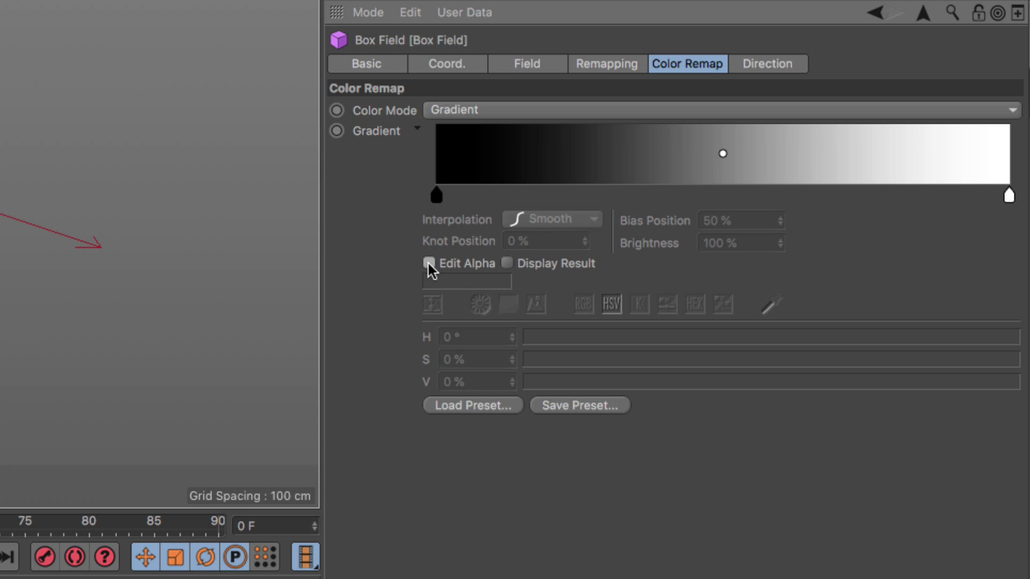
With Display Result and Edit Alpha on, move the Box Field's black alpha knot to 27.8% and white to 67.7%.
left_click(509, 264)
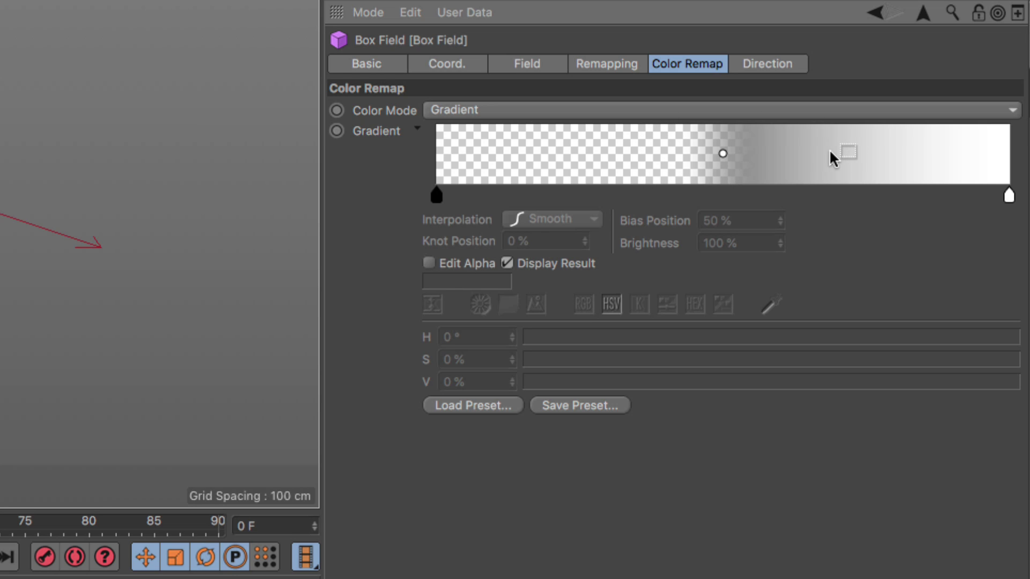
left_click(428, 263)
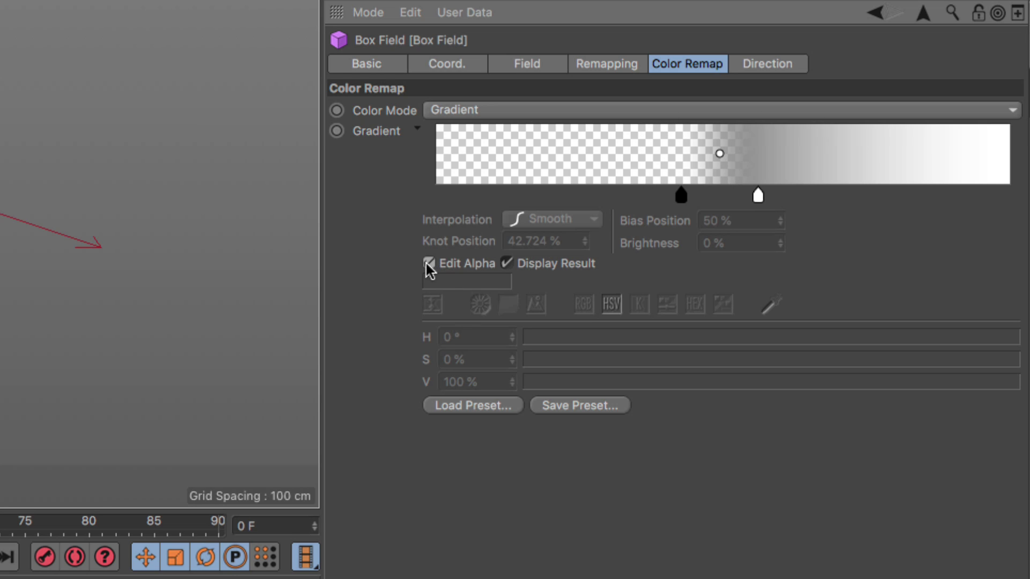
left_click_drag(684, 198, 595, 196)
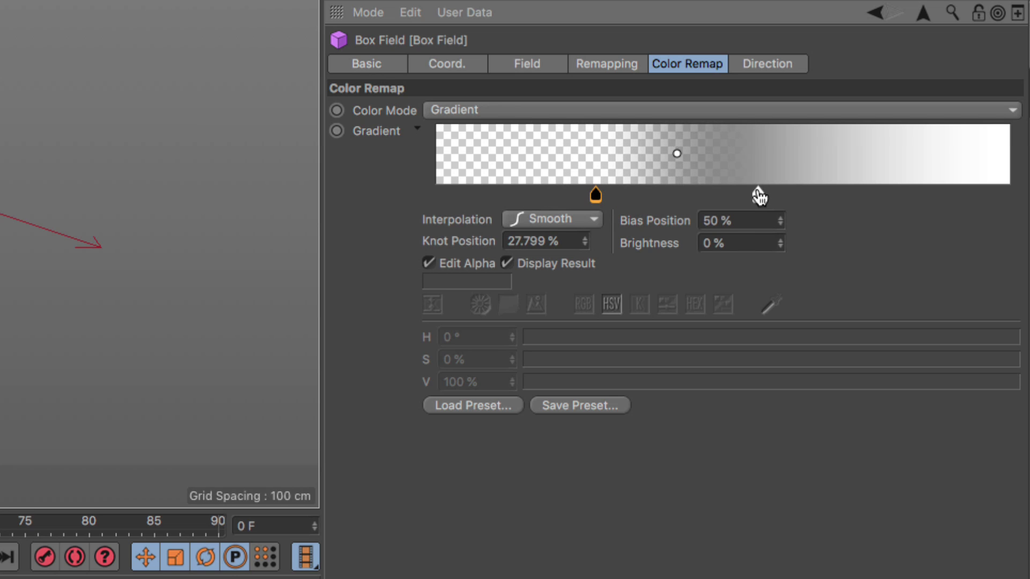
left_click_drag(758, 194, 824, 195)
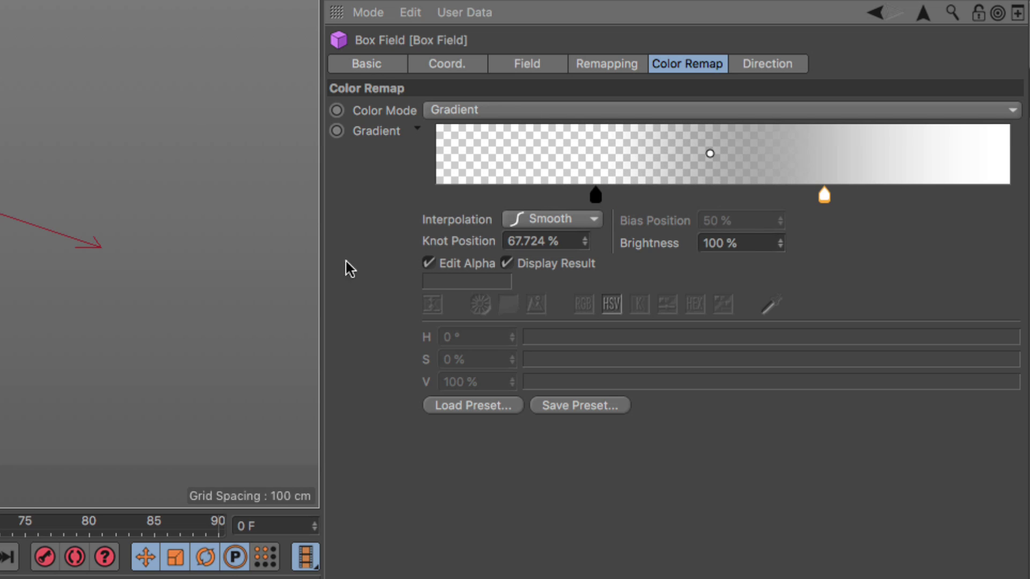